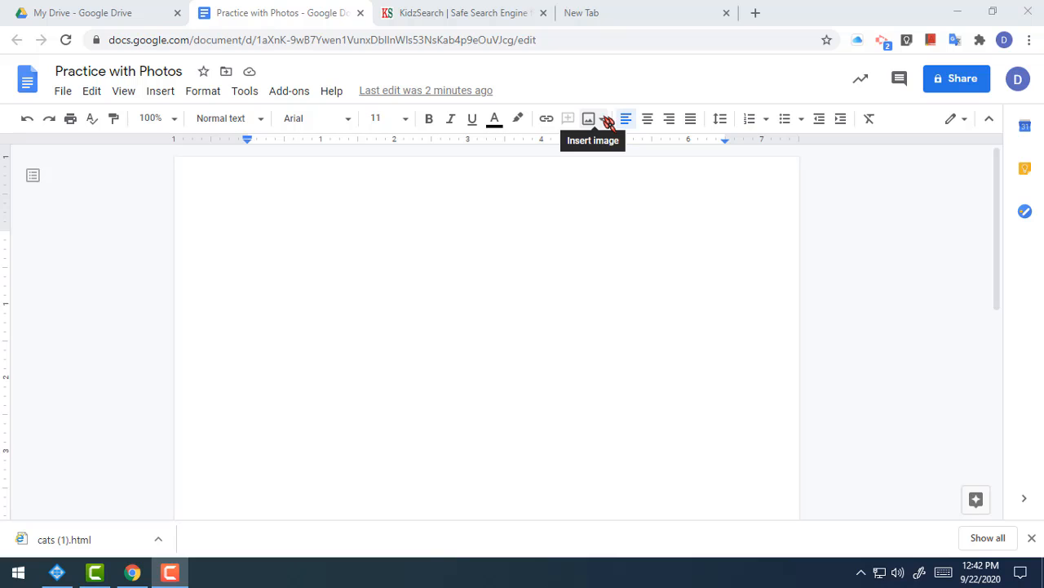
Open the web image search from the document and search for "dog".
left_click(173, 94)
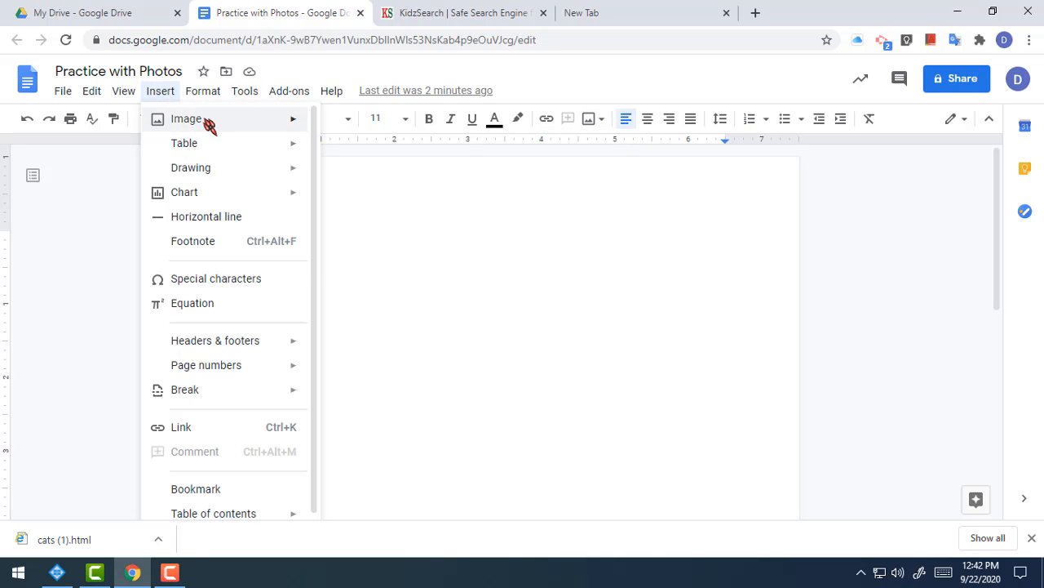
mouse_move(204, 124)
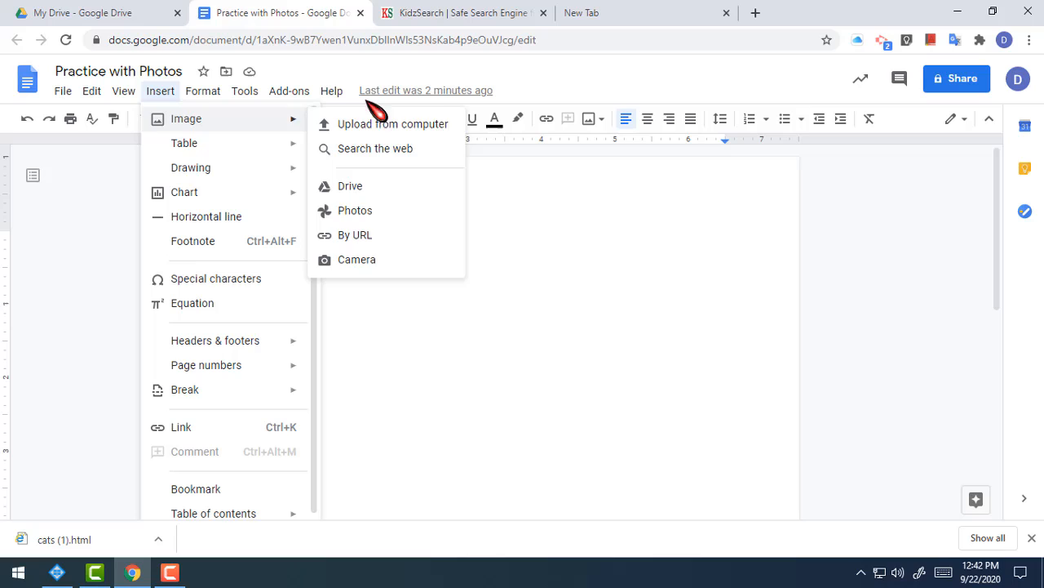
left_click(600, 119)
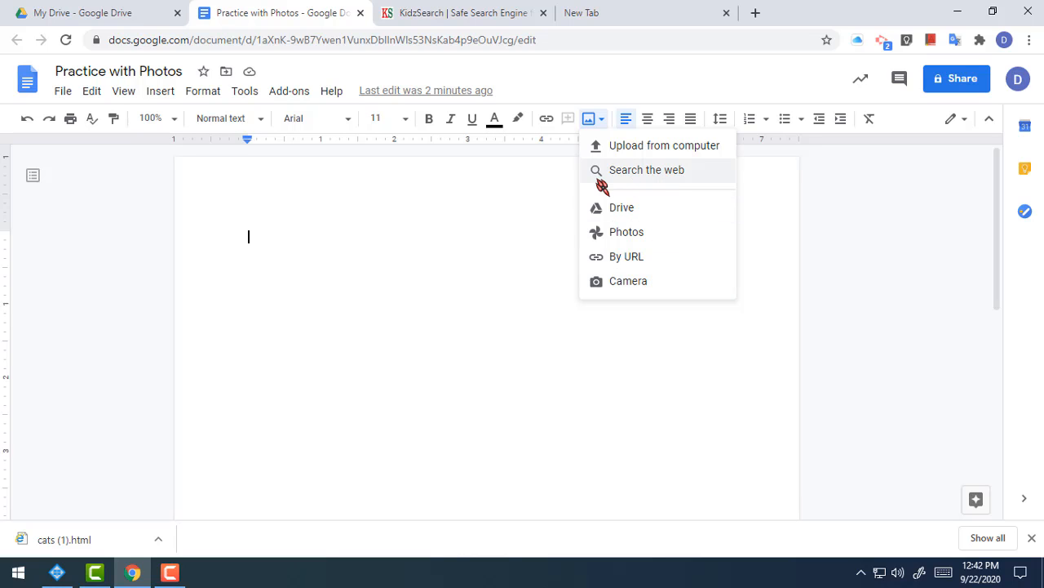
left_click(647, 180)
key("BackSpace")
key("BackSpace")
key("BackSpace")
key("BackSpace")
key("BackSpace")
key("BackSpace")
key("BackSpace")
key("BackSpace")
key("BackSpace")
key("BackSpace")
key("BackSpace")
key("BackSpace")
key("BackSpace")
key("BackSpace")
key("BackSpace")
key("BackSpace")
key("BackSpace")
key("BackSpace")
key("BackSpace")
key("BackSpace")
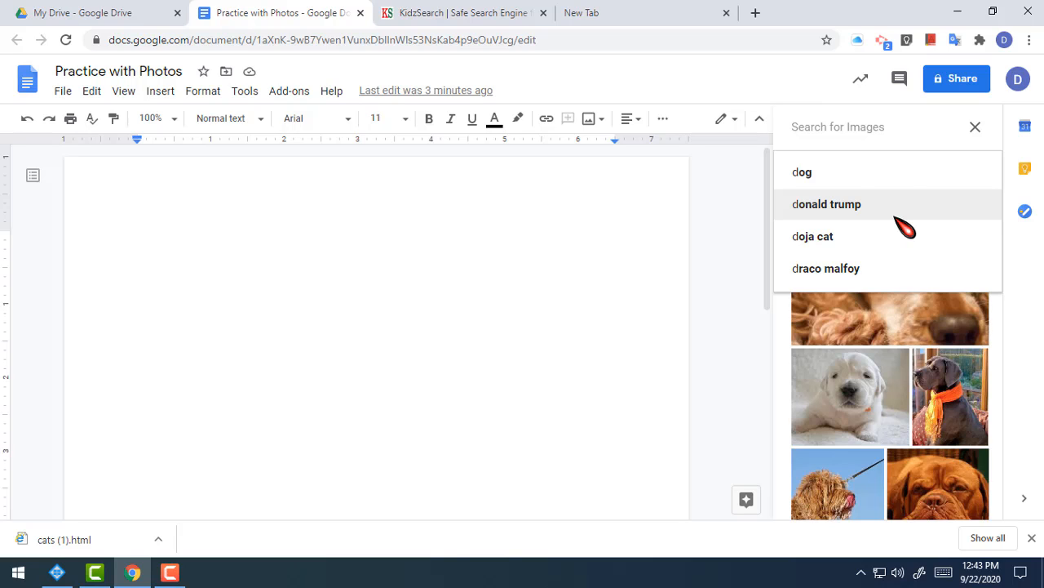
left_click(865, 119)
type("dog")
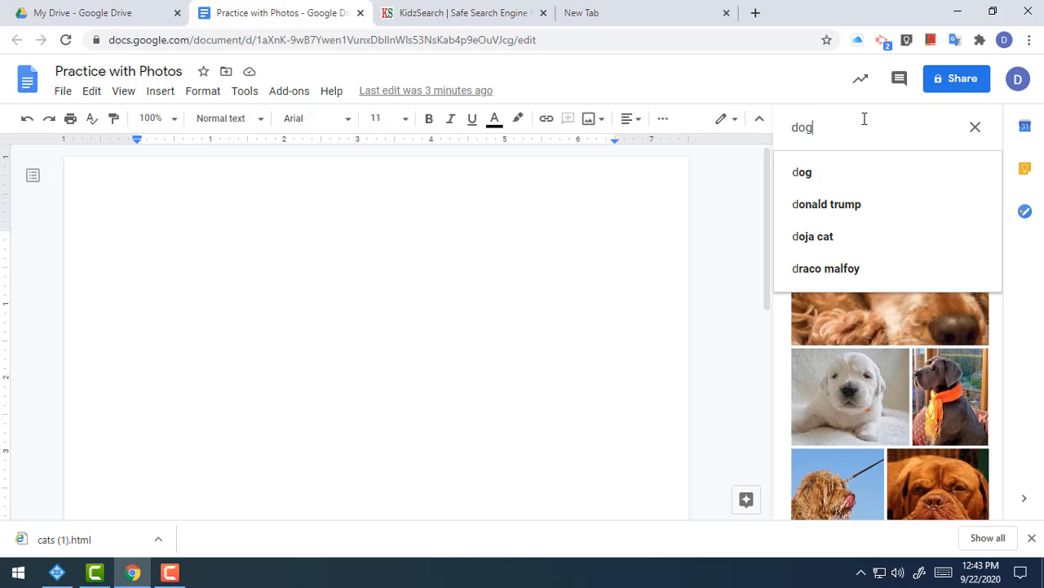
key("Return")
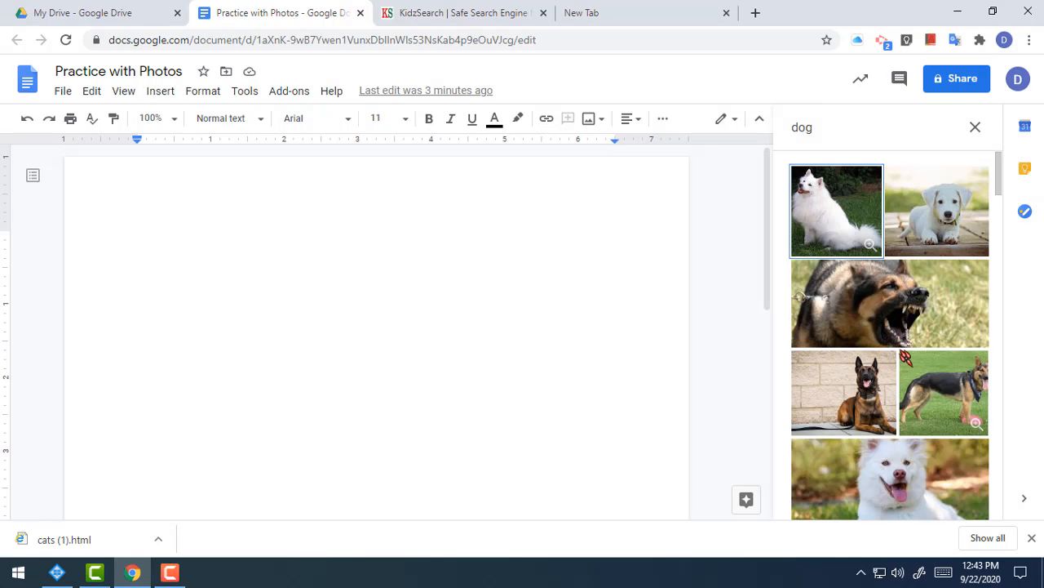
Pick the photo of the white puppy lying on wooden boards from the search results and insert it into the document.
scroll(905, 359, "down", 2)
scroll(975, 428, "up", 2)
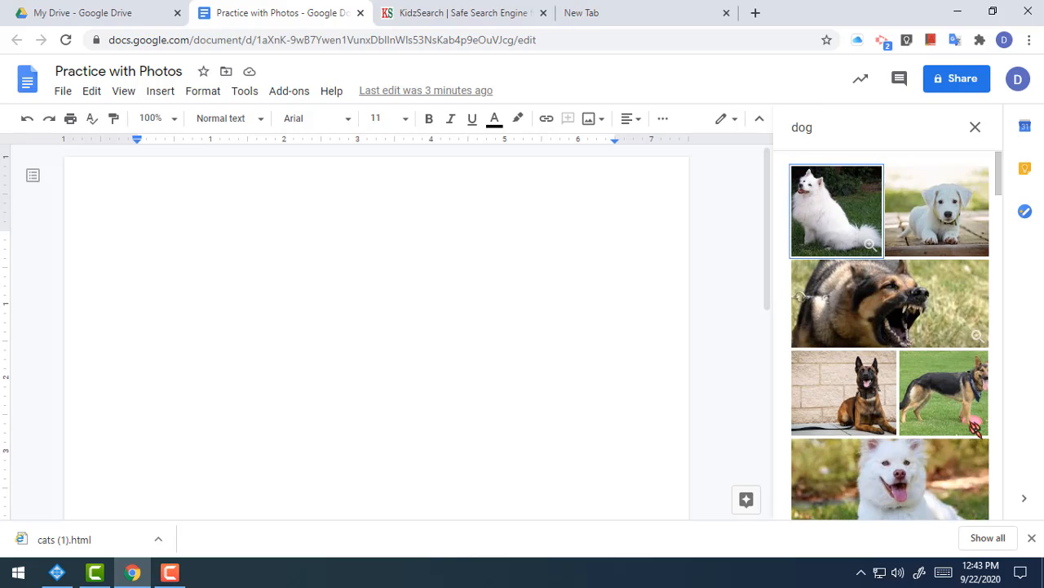
scroll(975, 428, "down", 3)
scroll(938, 412, "up", 3)
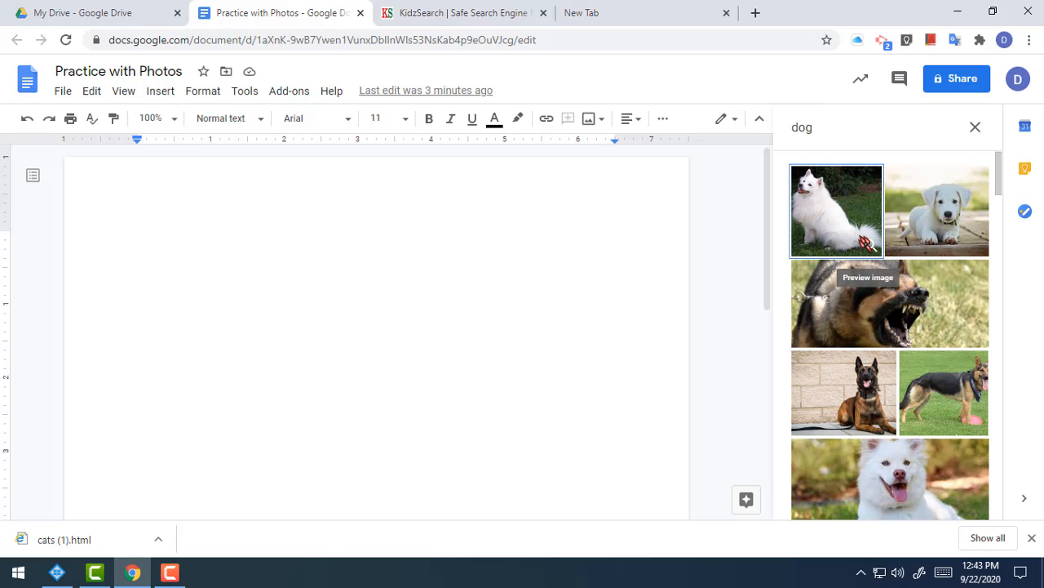
scroll(890, 279, "down", 5)
scroll(889, 279, "down", 6)
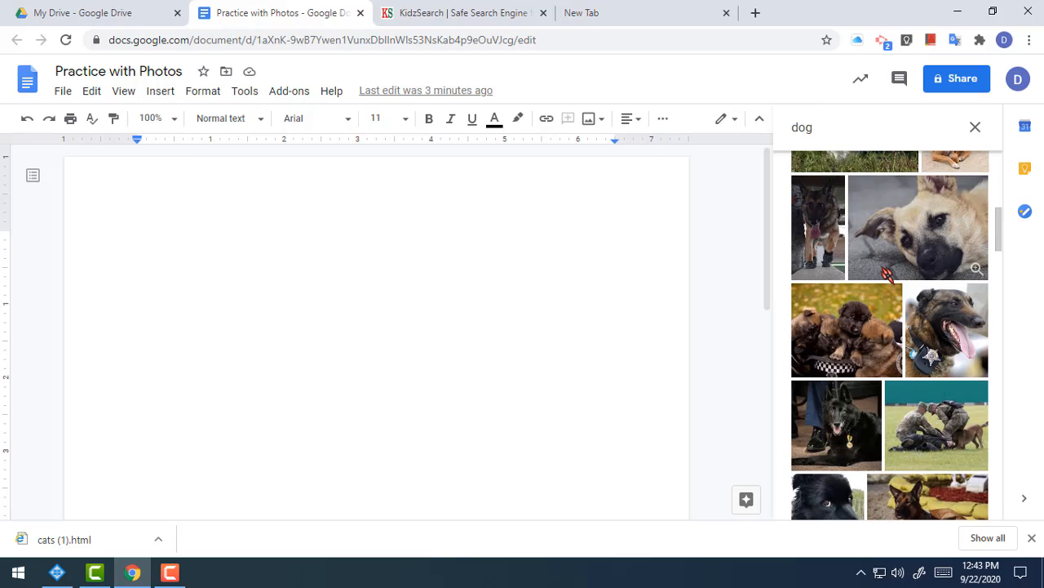
scroll(892, 277, "up", 2)
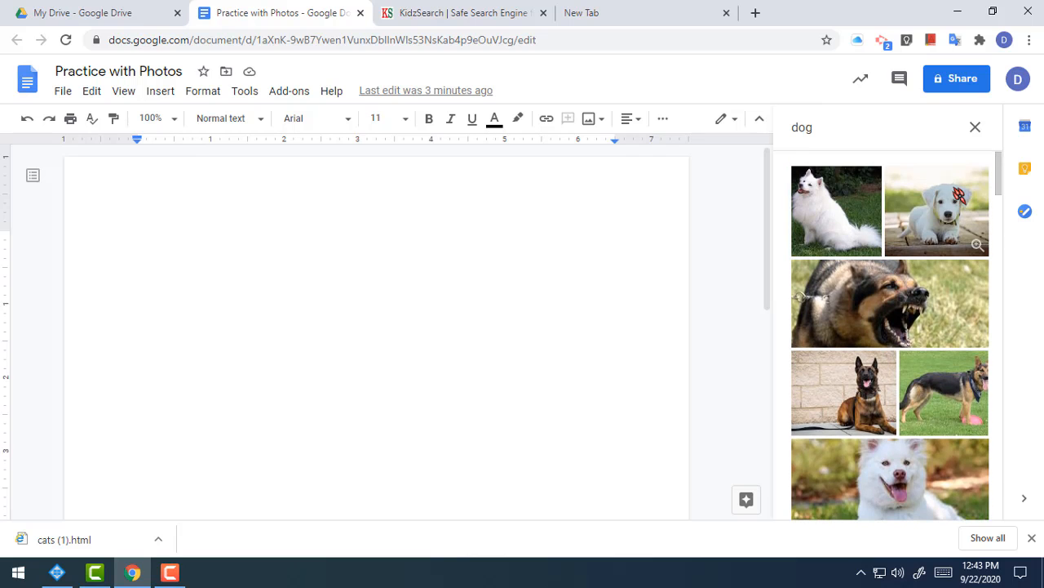
left_click(959, 196)
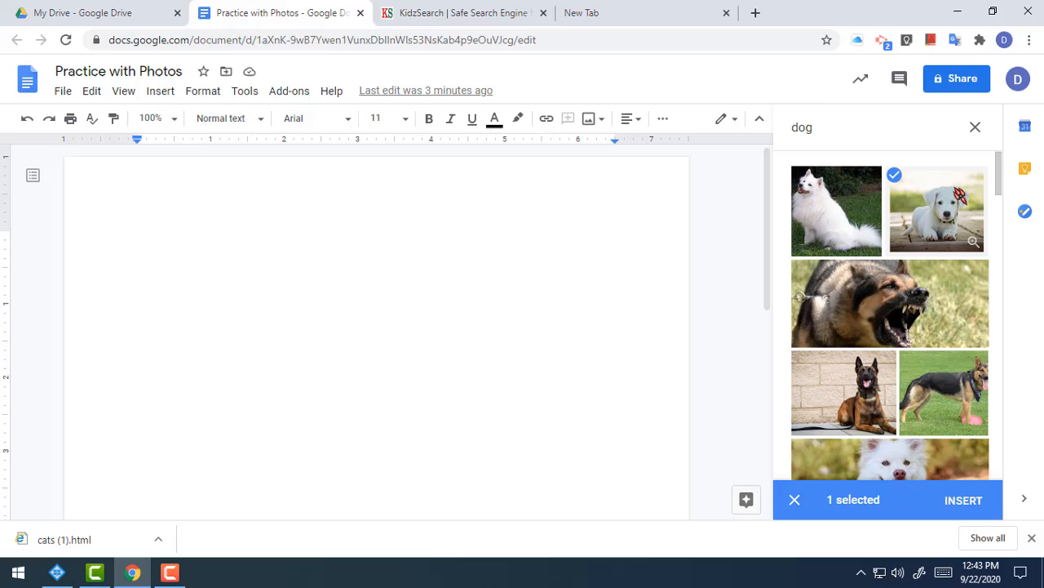
left_click(969, 500)
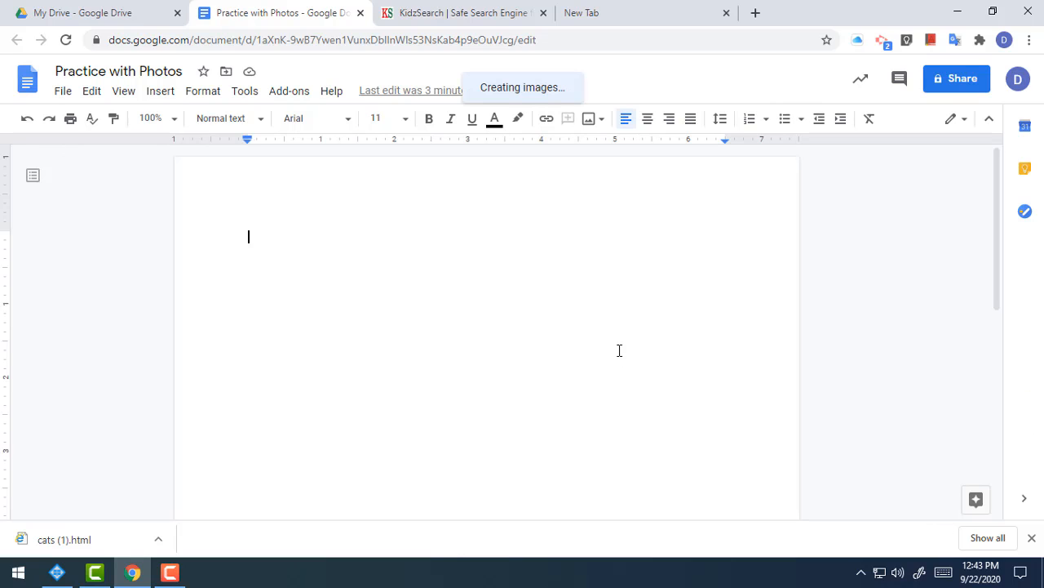
Reopen the web image search and search for "dog eating an orange".
left_click(163, 92)
mouse_move(195, 119)
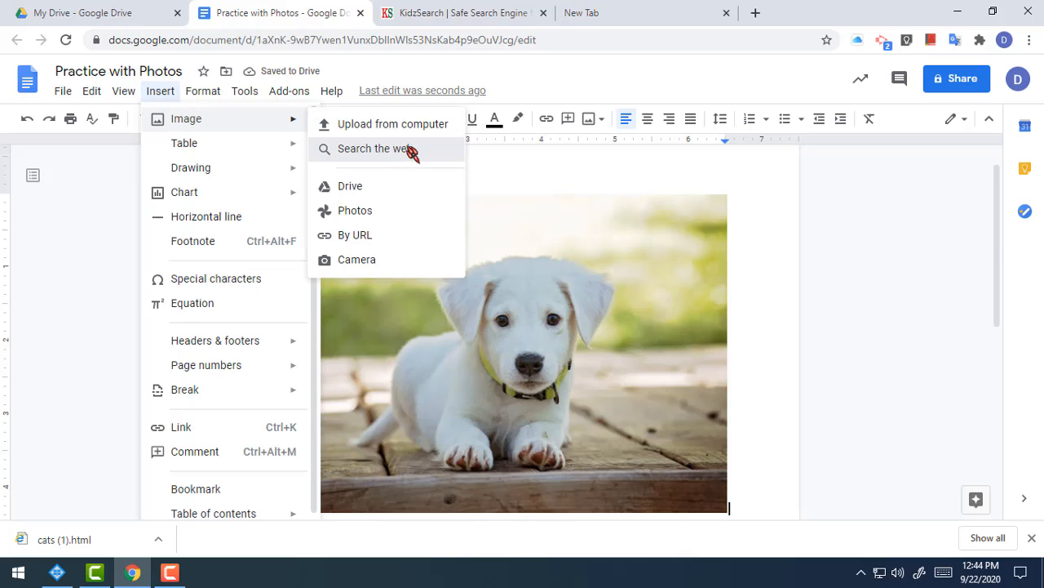
left_click(376, 147)
key("BackSpace")
key("BackSpace")
key("BackSpace")
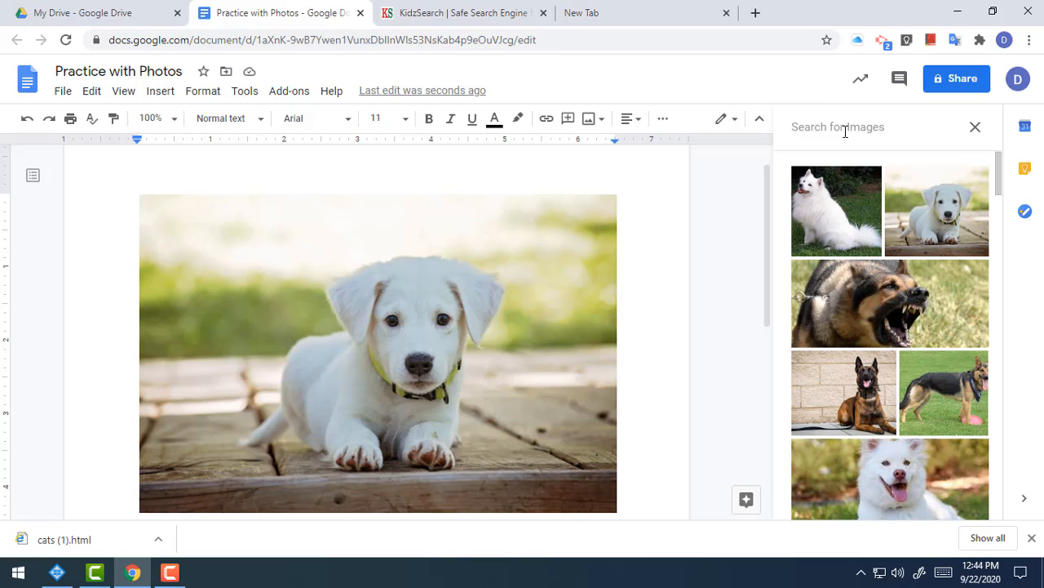
type("do")
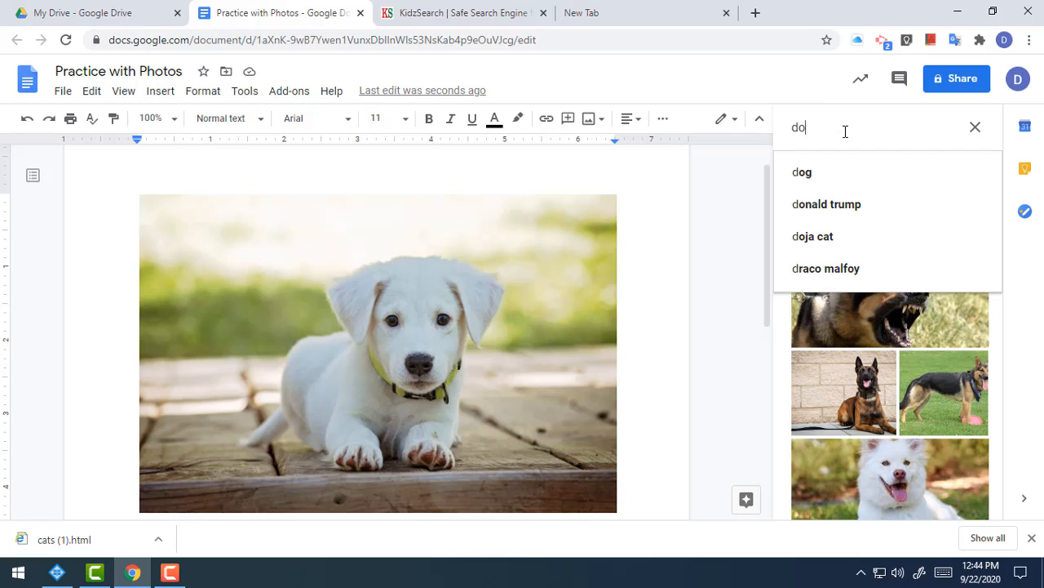
type("g eating an orange")
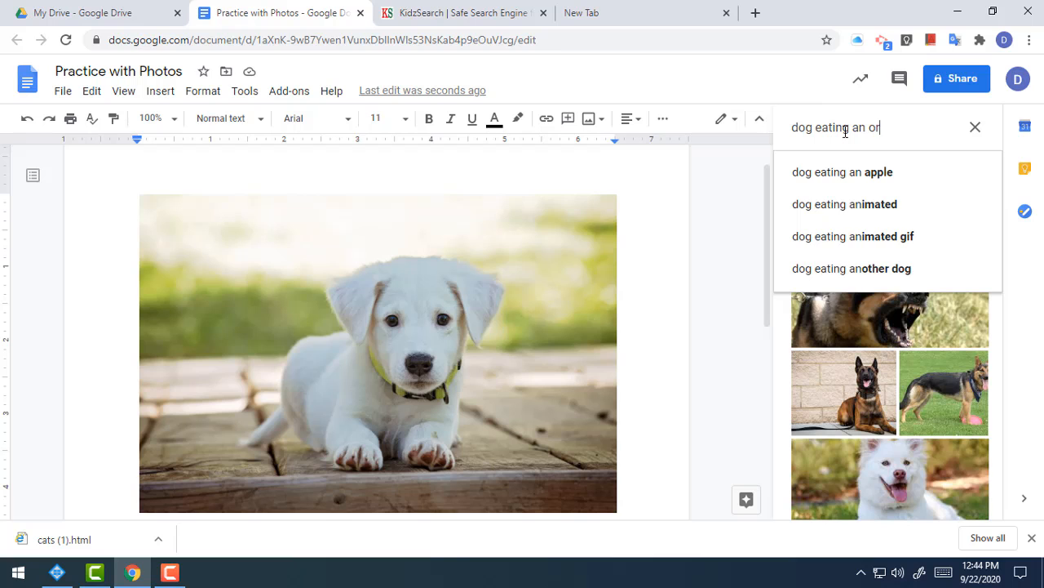
key("Return")
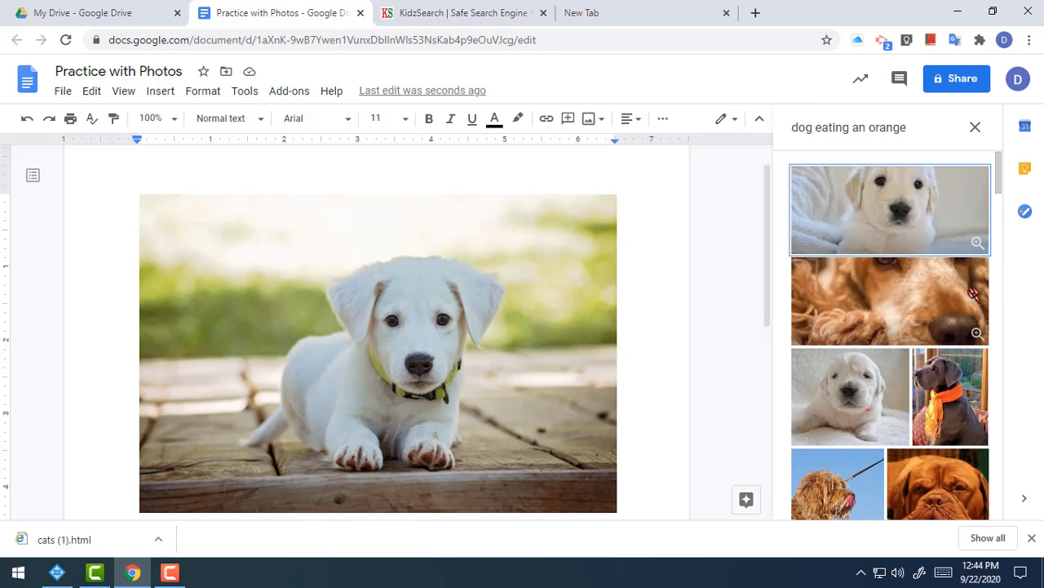
Look through the image results for a picture that matches a dog eating an orange.
scroll(914, 278, "down", 2)
scroll(913, 278, "down", 2)
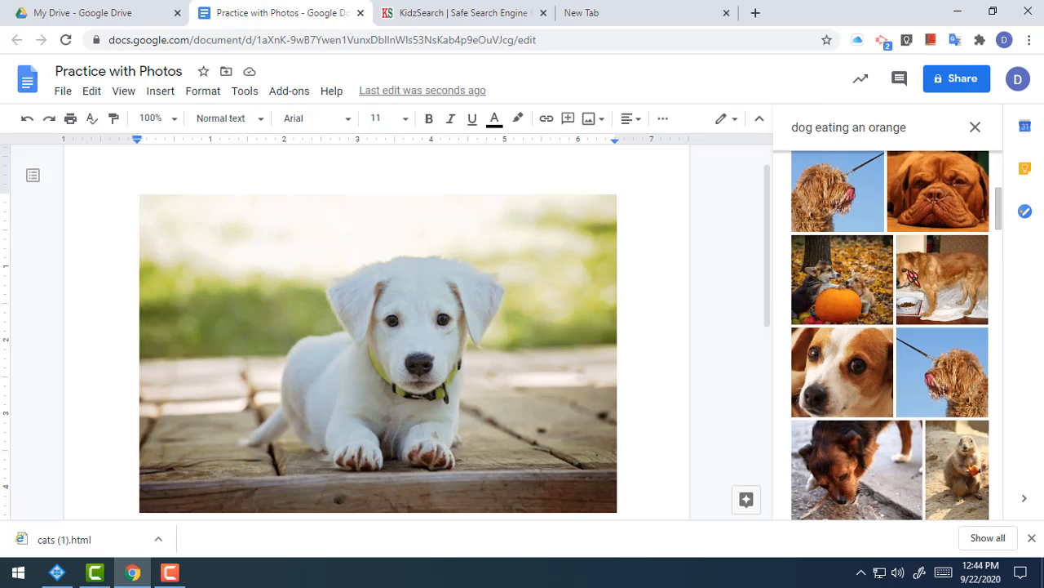
scroll(881, 290, "up", 1)
scroll(851, 298, "down", 1)
scroll(914, 350, "down", 3)
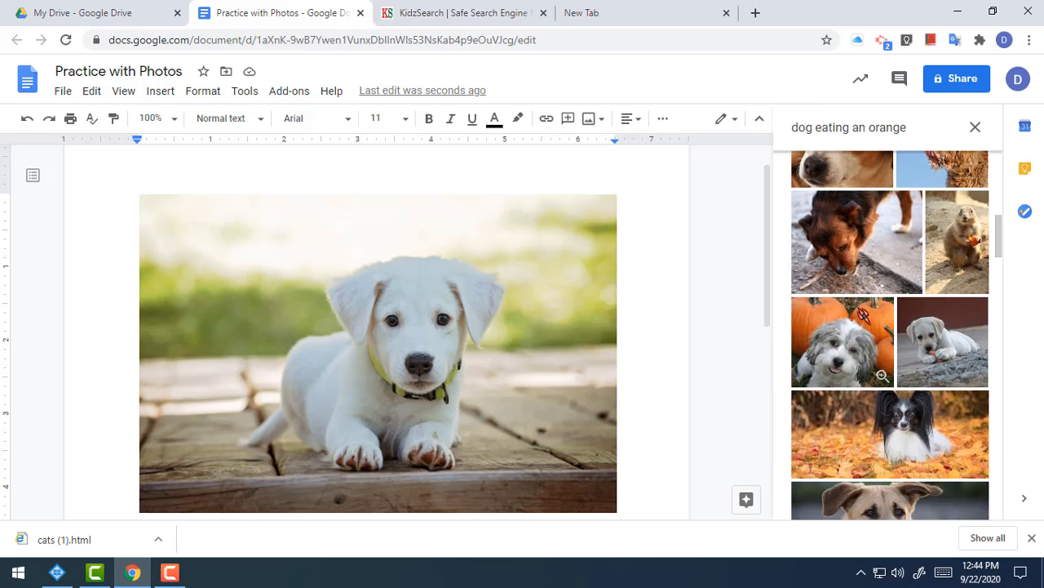
scroll(888, 347, "down", 5)
scroll(888, 335, "down", 10)
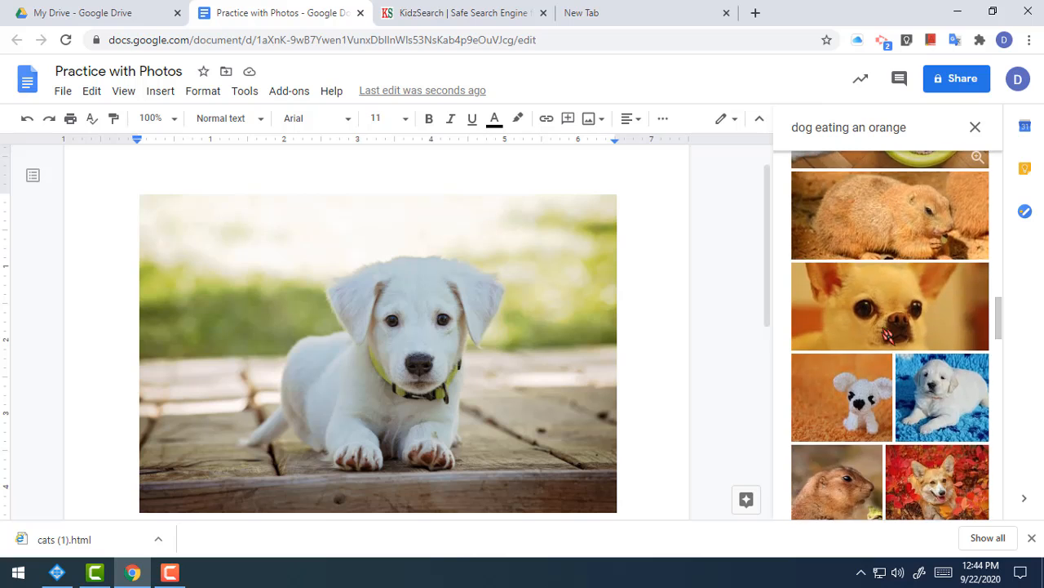
scroll(886, 346, "down", 10)
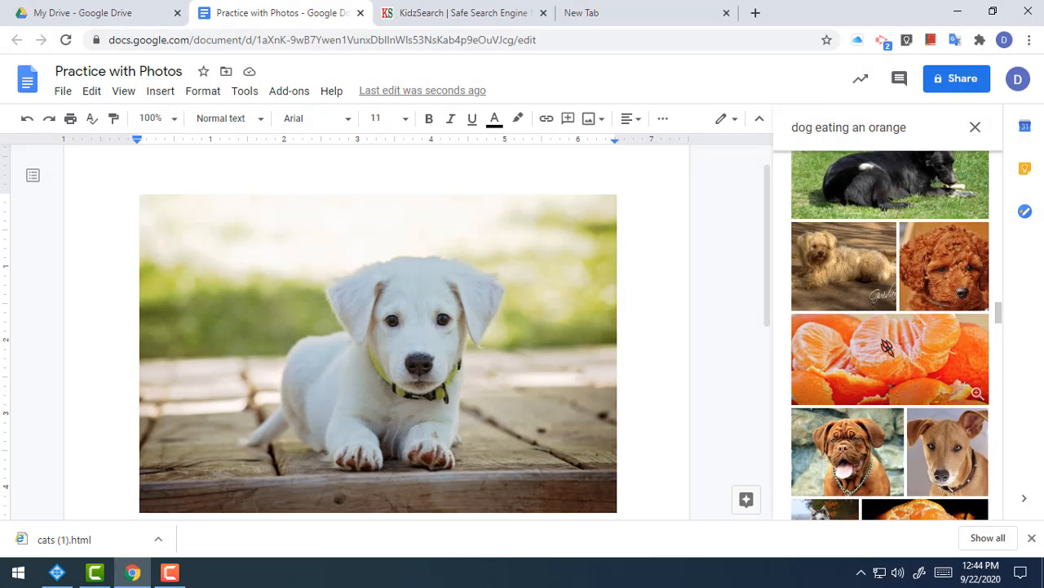
scroll(887, 347, "up", 15)
scroll(887, 347, "up", 10)
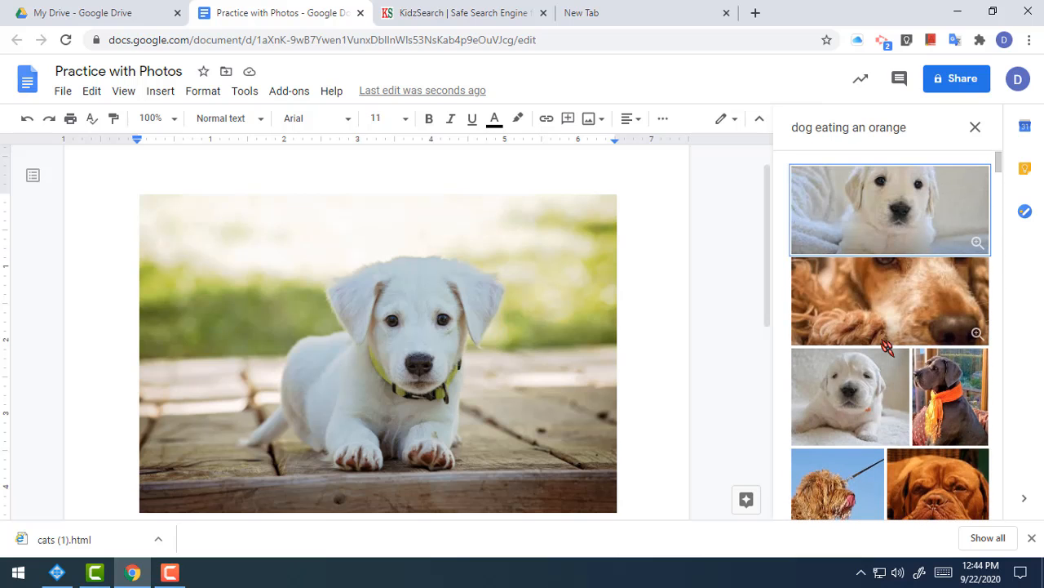
Search Google Images for "dog eating an orange" in the new browser tab and look through the pictures found.
left_click(628, 12)
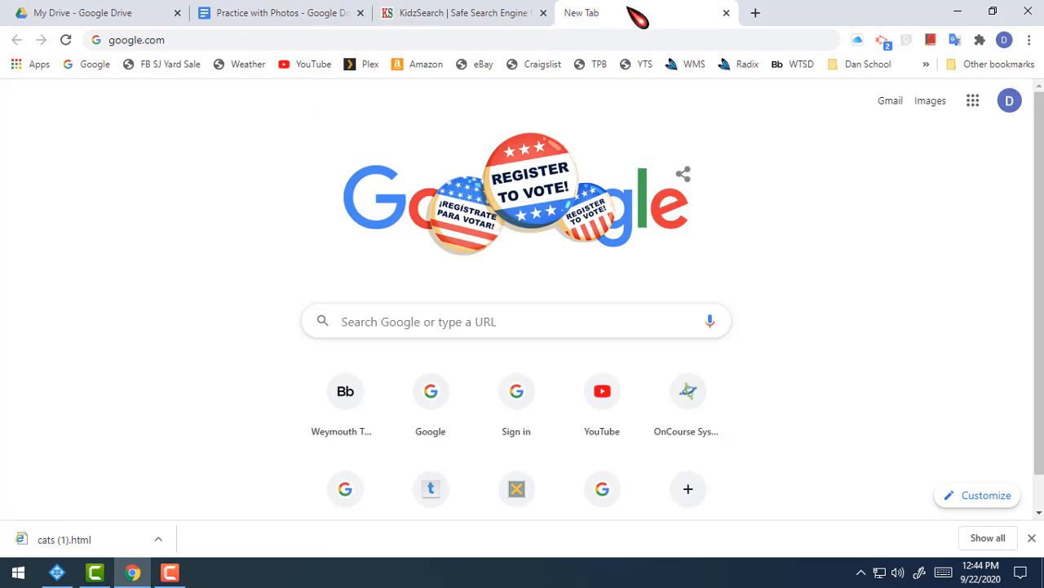
left_click(465, 327)
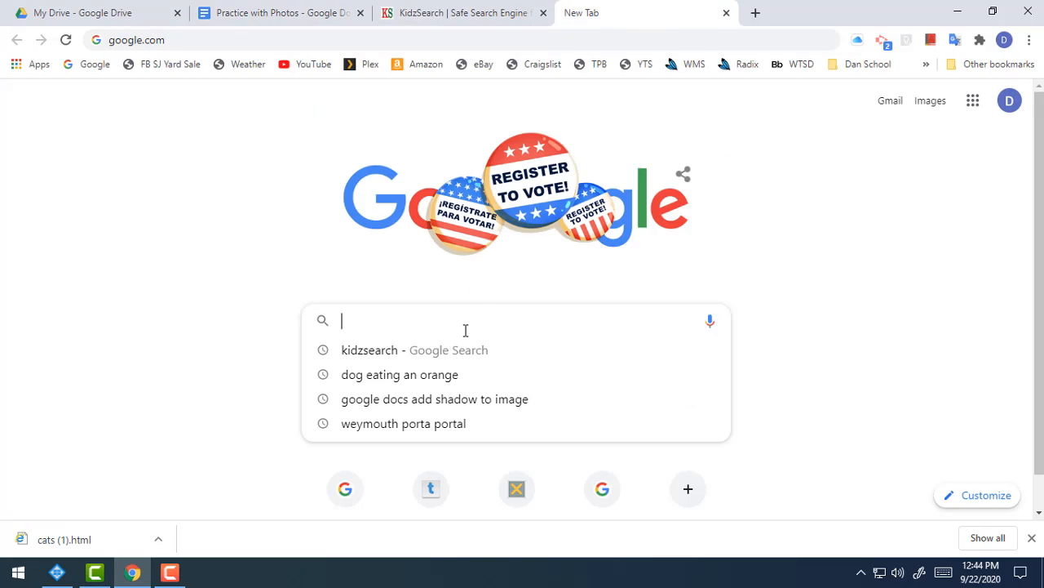
type("dog e")
key("Return")
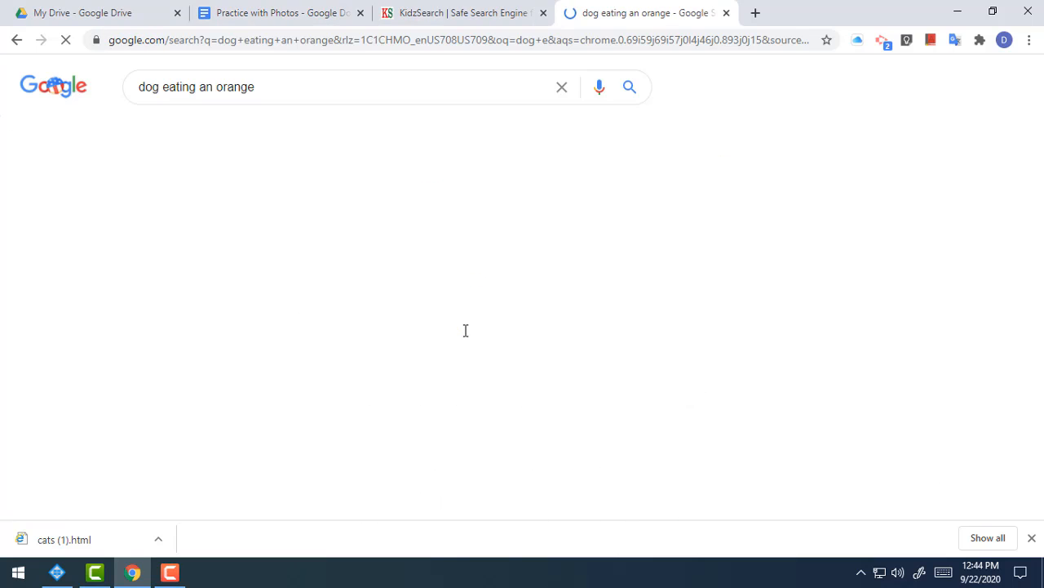
left_click(211, 130)
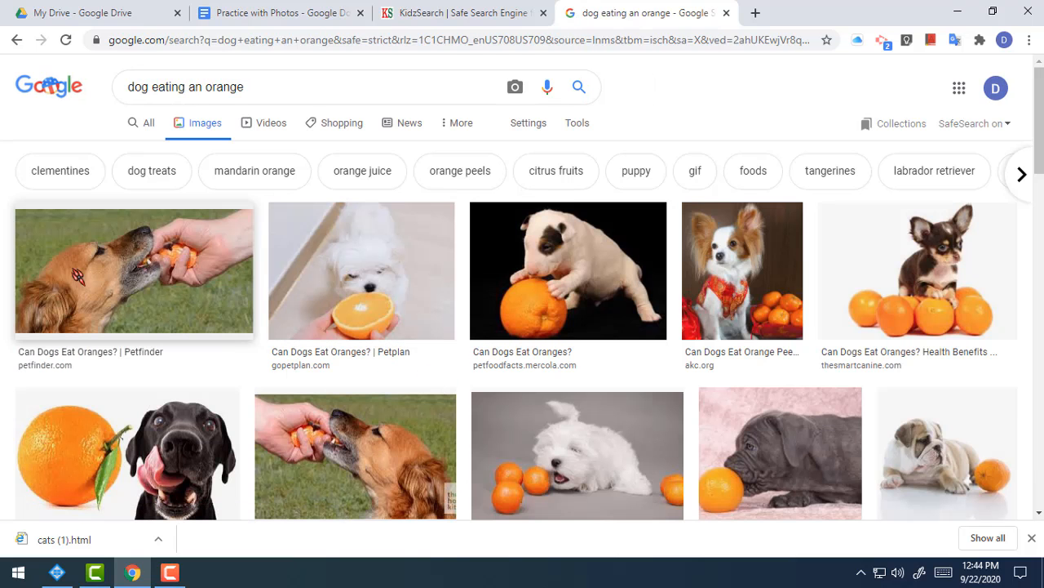
scroll(571, 408, "down", 3)
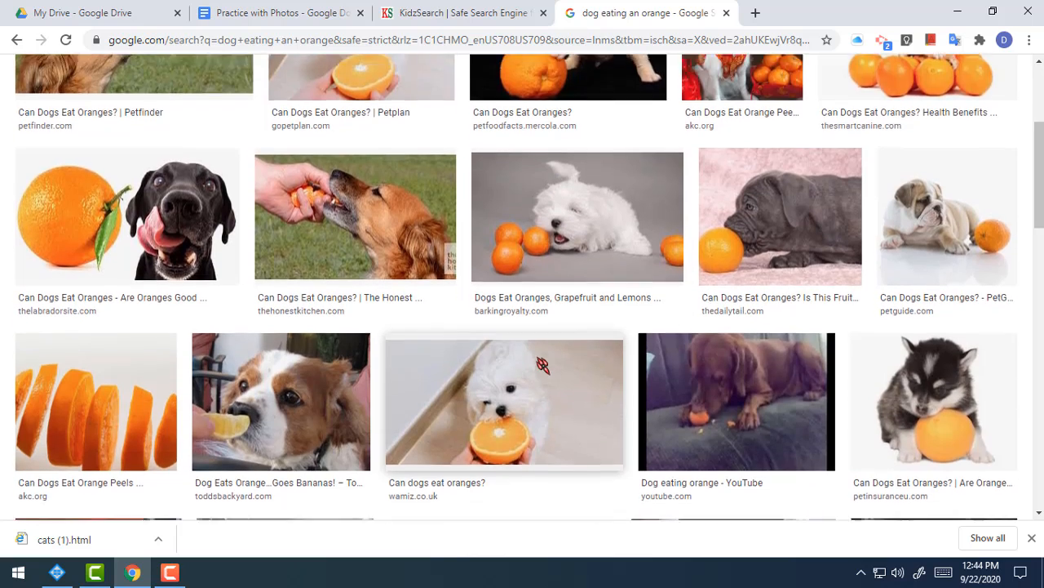
scroll(543, 365, "down", 2)
scroll(512, 400, "up", 5)
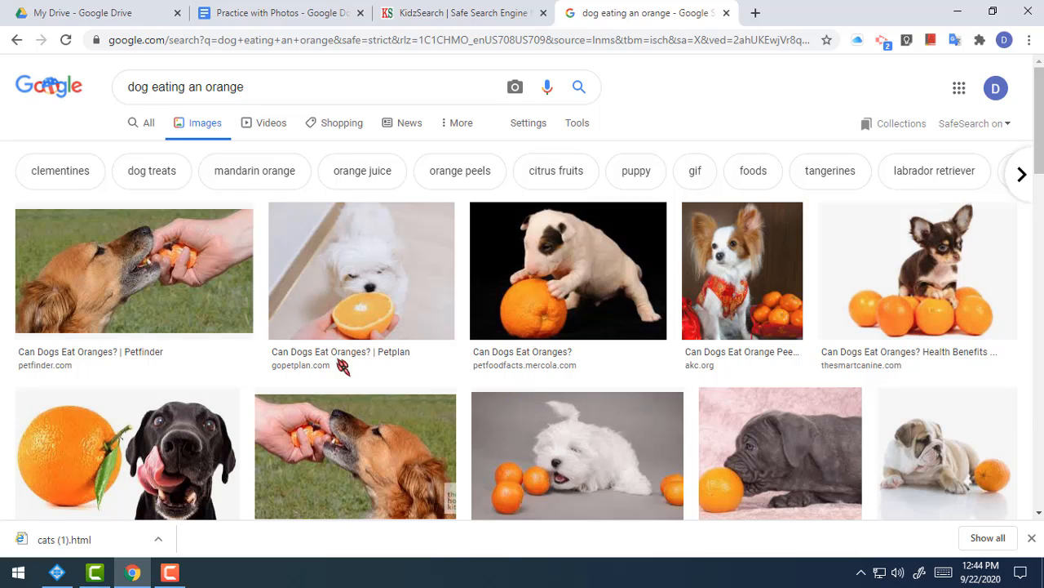
Return to the Practice with Photos document and close its image search.
left_click_drag(200, 316, 657, 348)
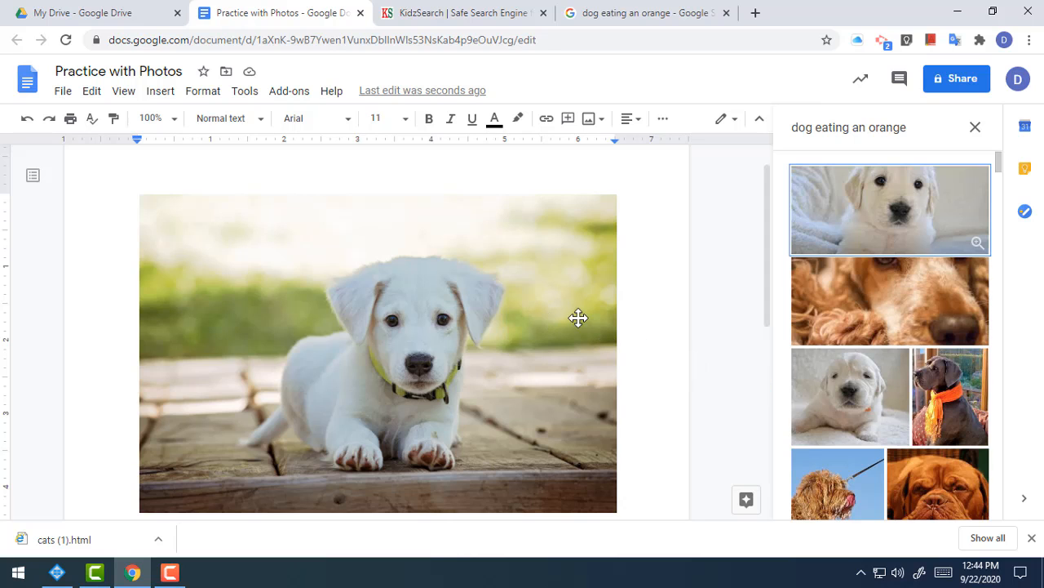
left_click(975, 127)
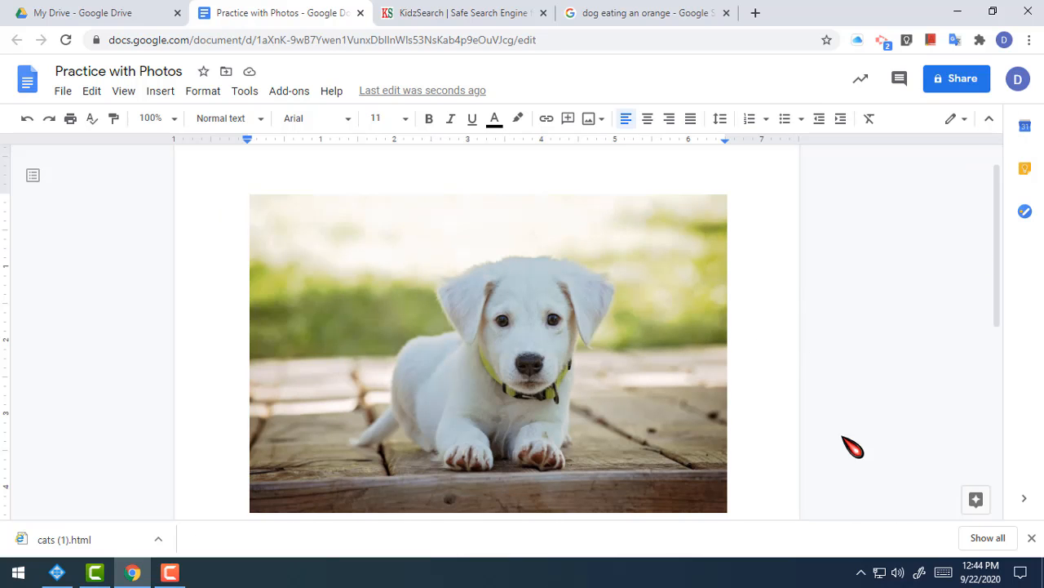
Resize the puppy photo proportionally to about 4.2 inches wide.
left_click(551, 402)
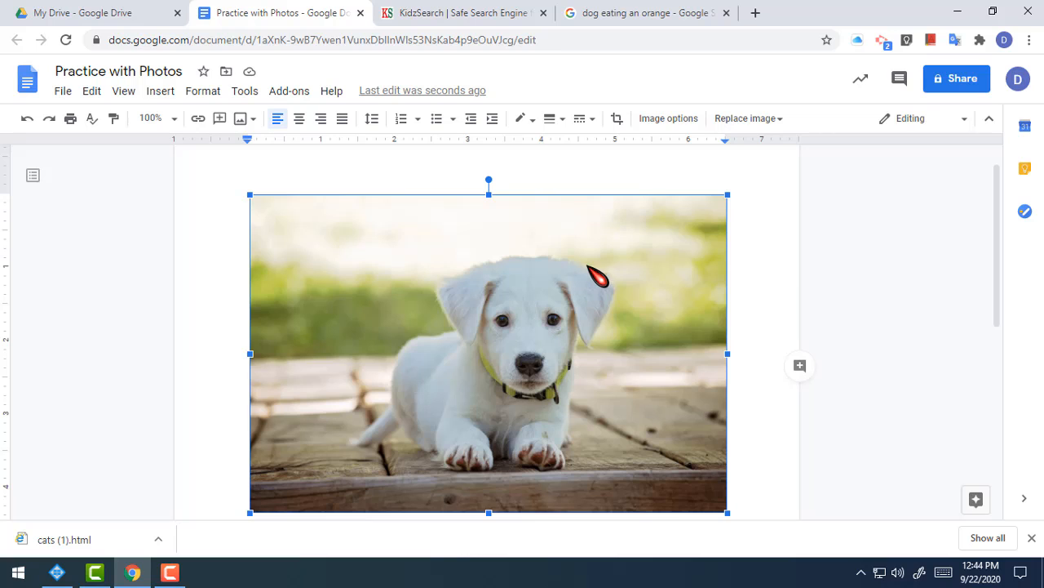
scroll(716, 451, "down", 1)
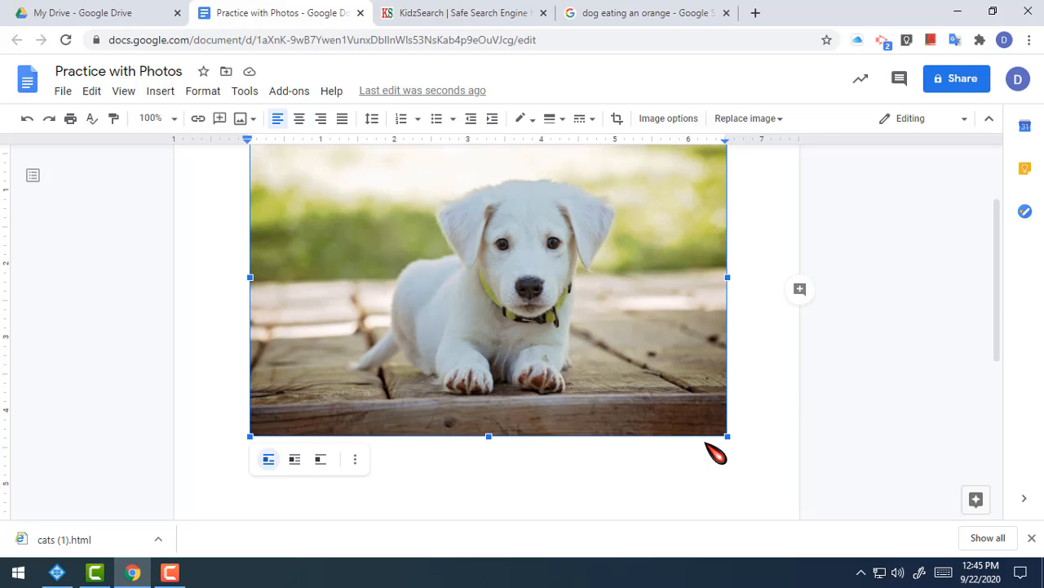
scroll(716, 452, "up", 1)
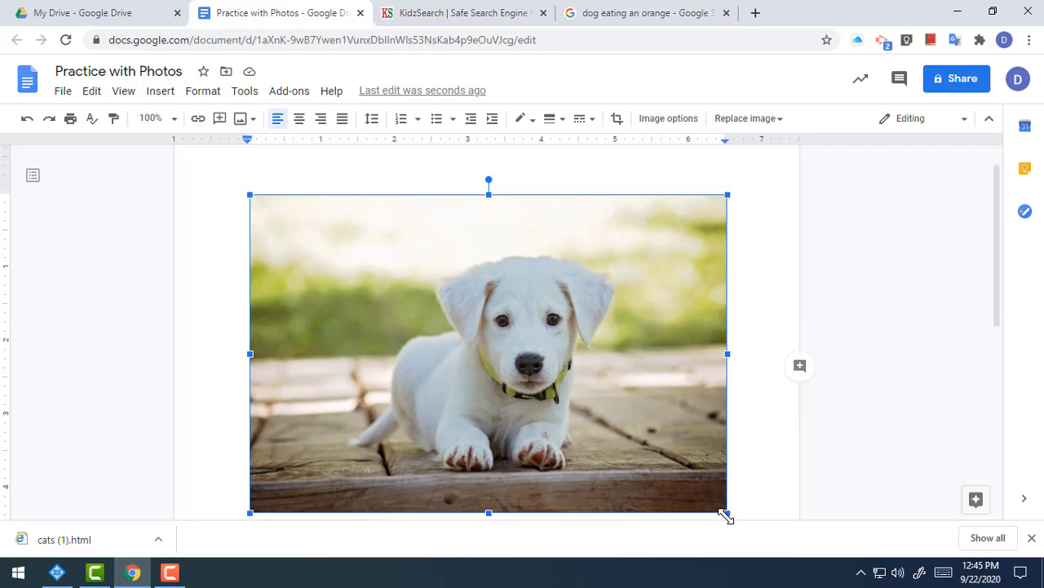
left_click_drag(727, 513, 475, 343)
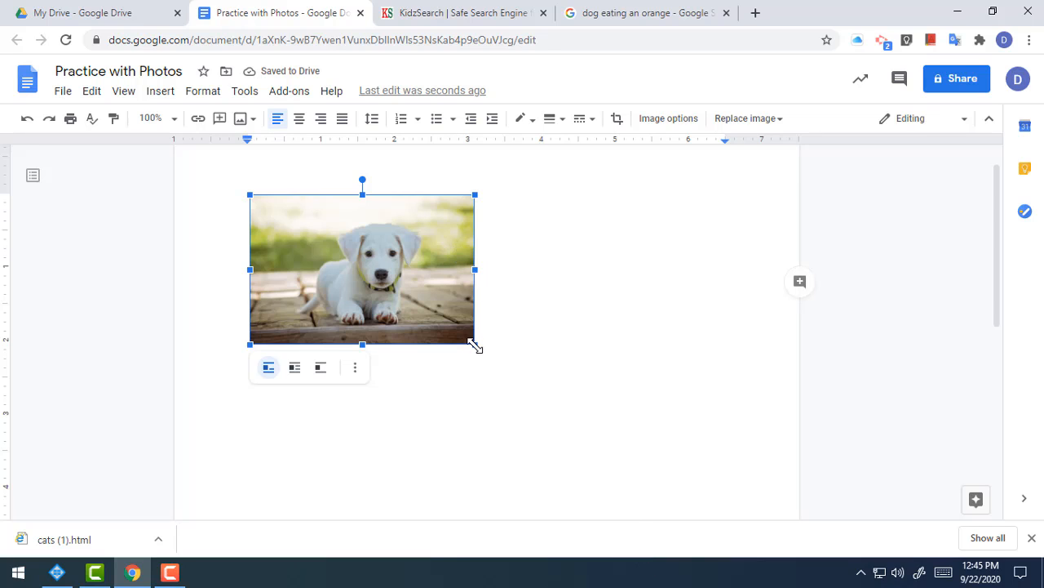
left_click_drag(475, 344, 559, 400)
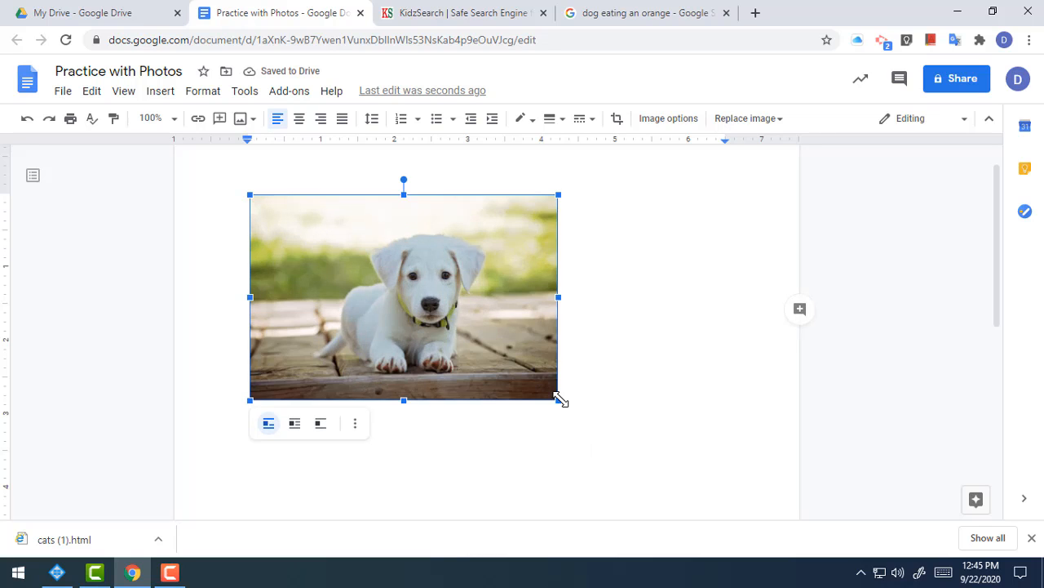
Shrink the puppy photo proportionally to about 3.4 inches wide and crop it to about 1.7 by 1.4 inches around the puppy's head and chest.
left_click_drag(620, 451, 498, 359)
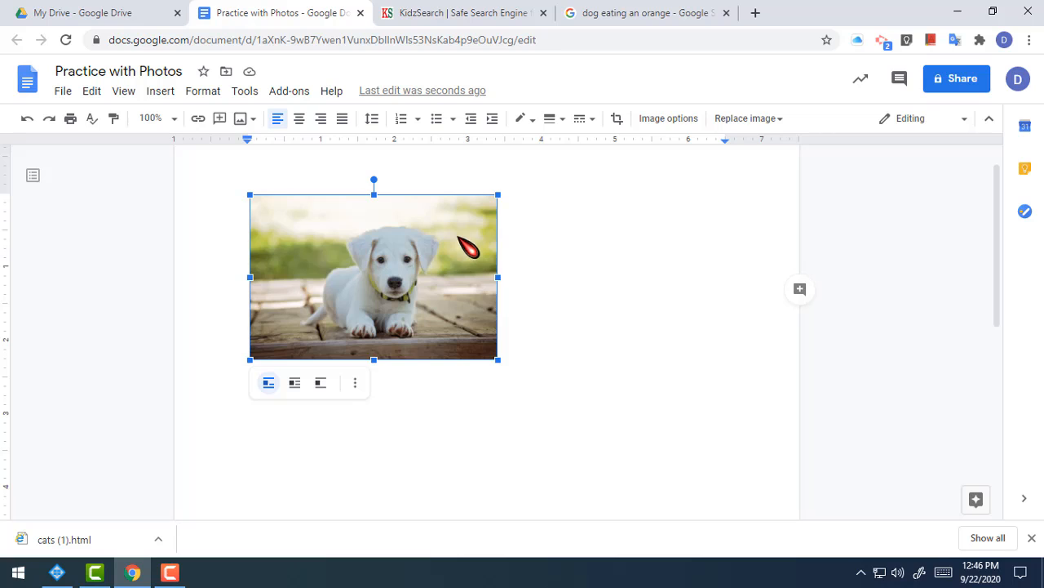
left_click(617, 118)
left_click_drag(494, 278, 431, 280)
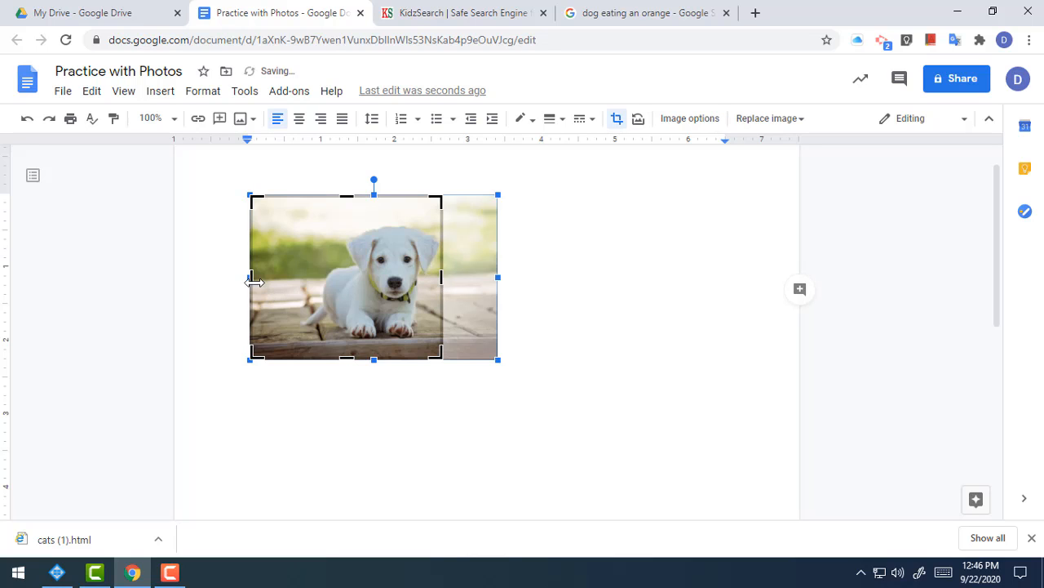
left_click_drag(243, 278, 341, 297)
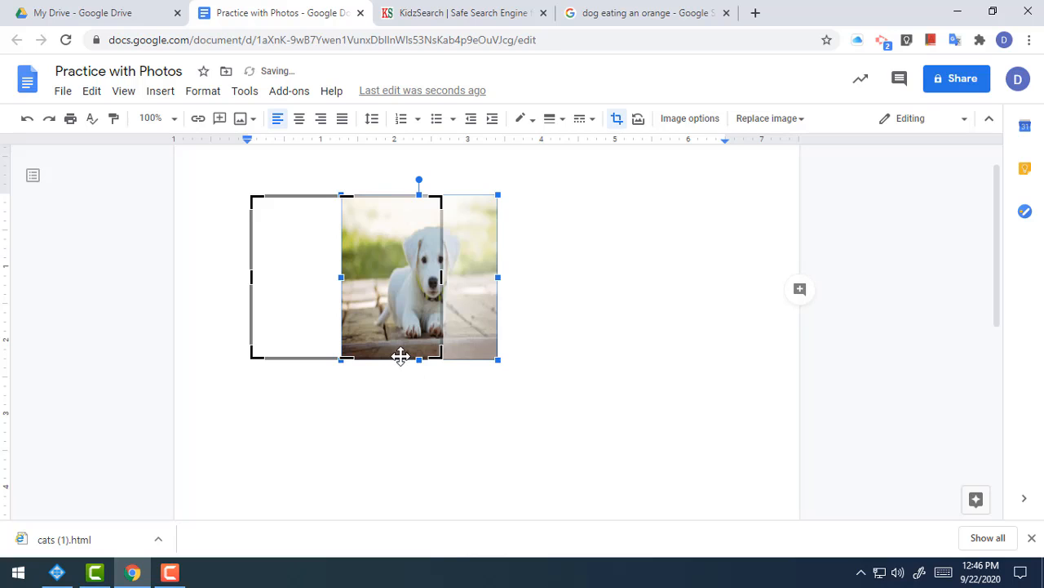
key("ctrl+z")
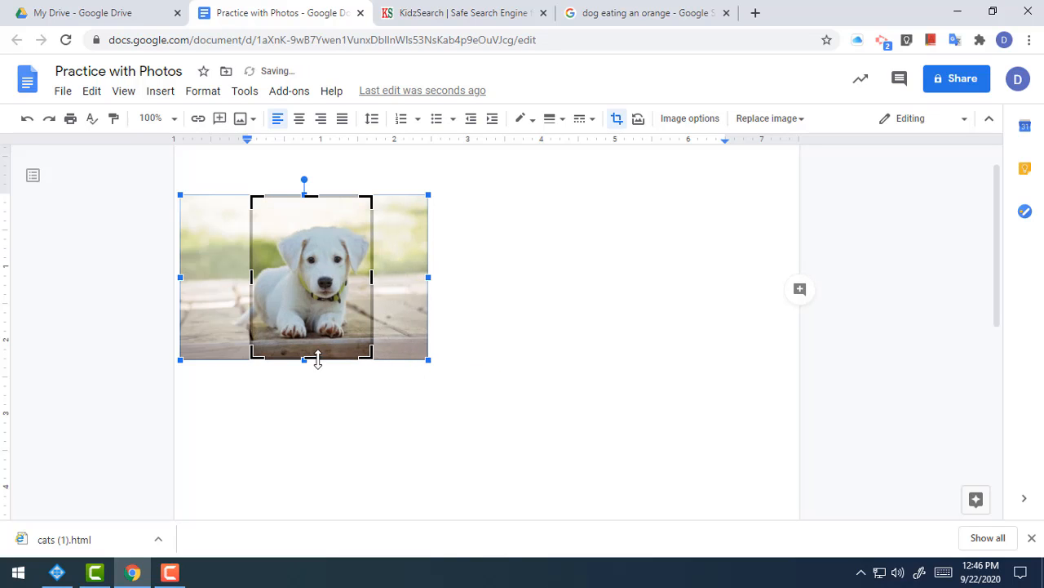
left_click_drag(318, 359, 318, 317)
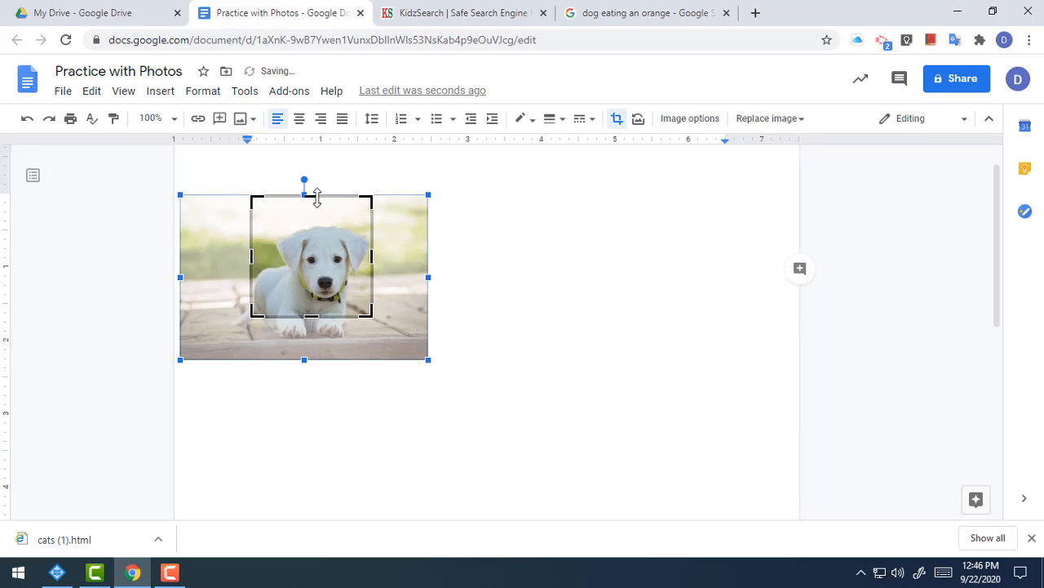
left_click_drag(317, 197, 312, 218)
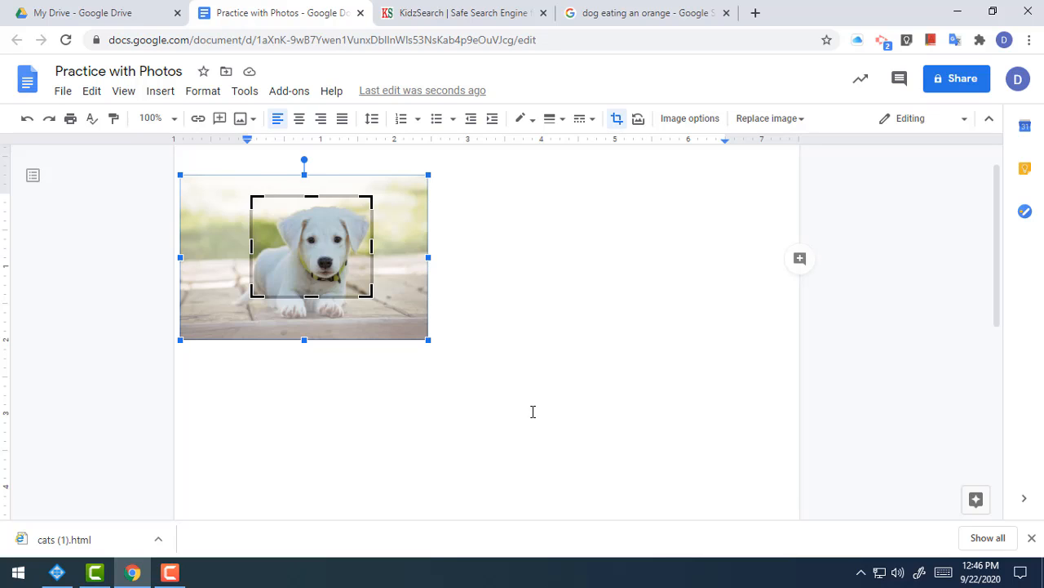
left_click(547, 267)
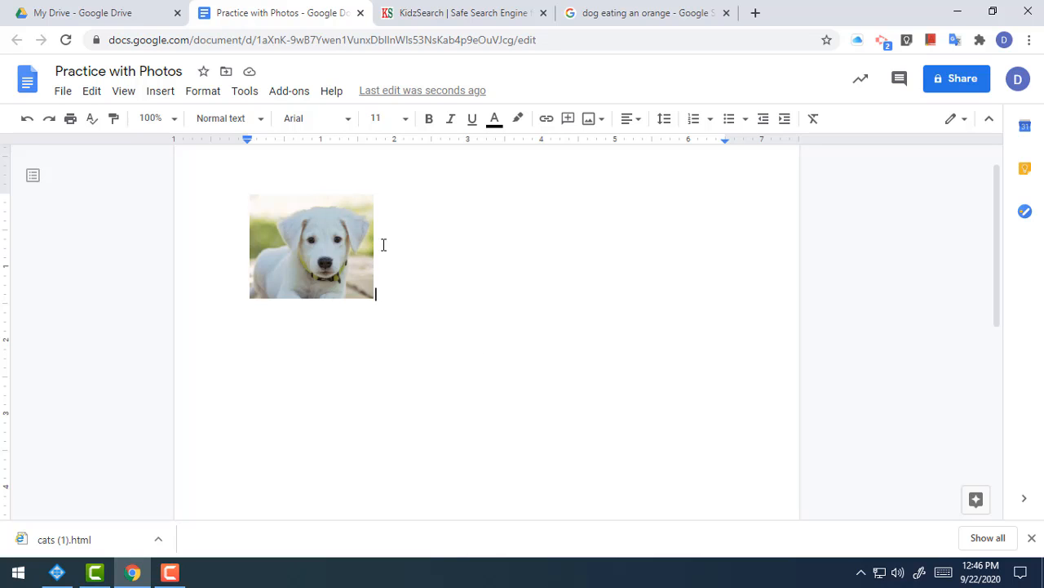
Open the puppy photo's image options with only the Size & Rotation settings expanded.
left_click(331, 245)
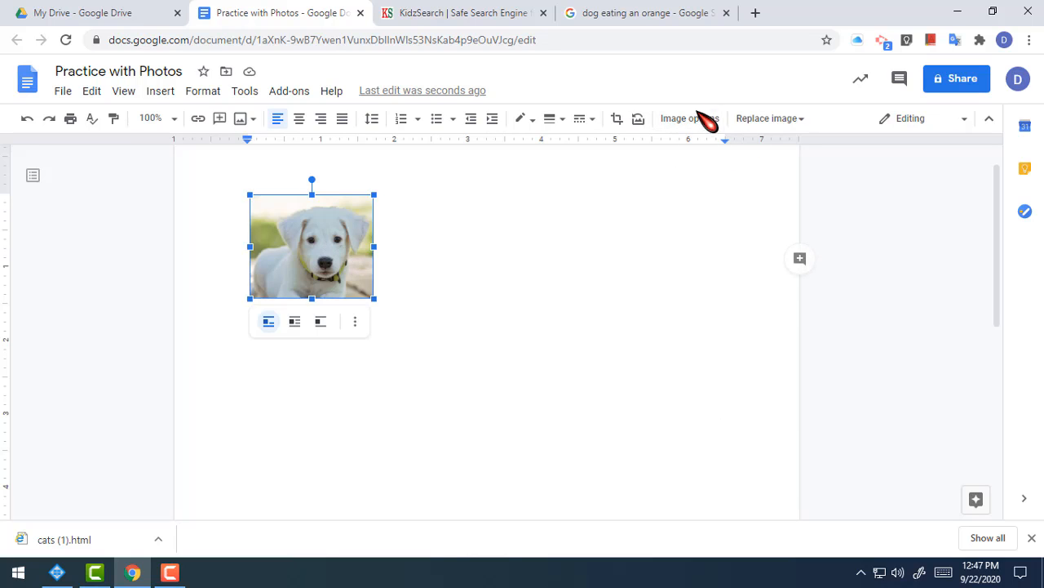
left_click(690, 119)
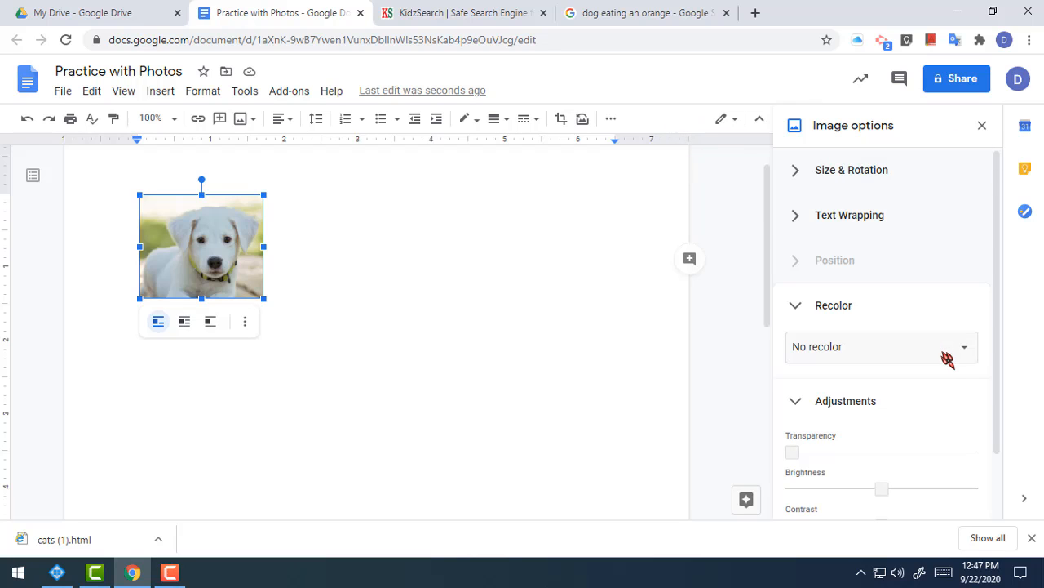
left_click(797, 400)
left_click(800, 306)
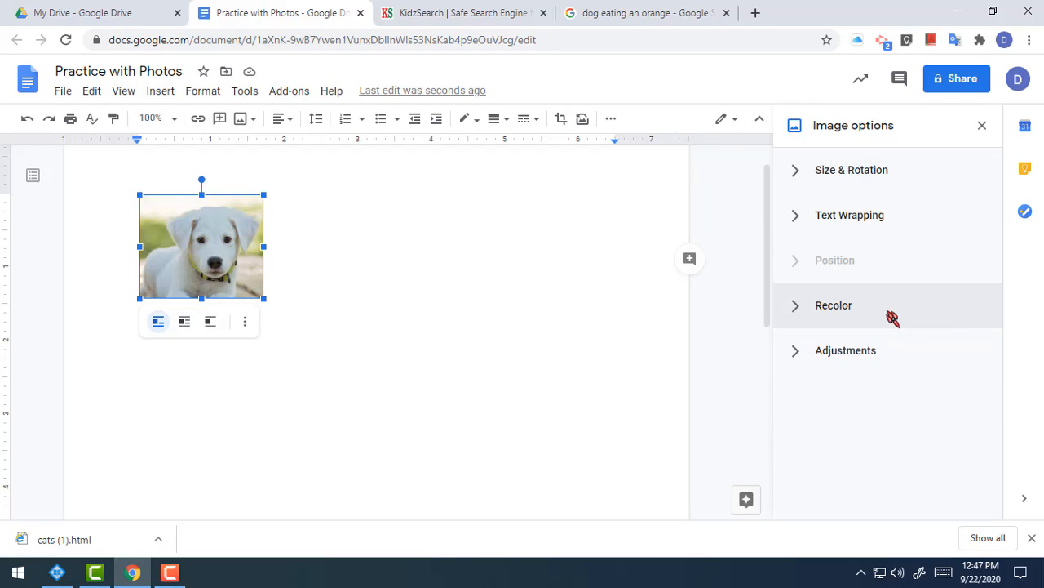
left_click(797, 170)
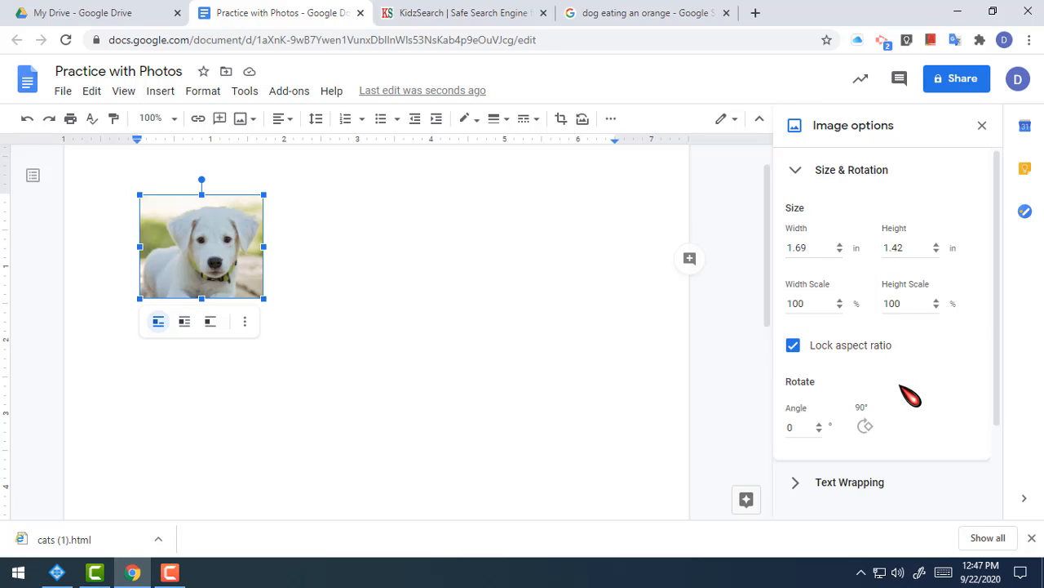
Rotate the puppy photo through a full turn in four 90° increments.
left_click(865, 427)
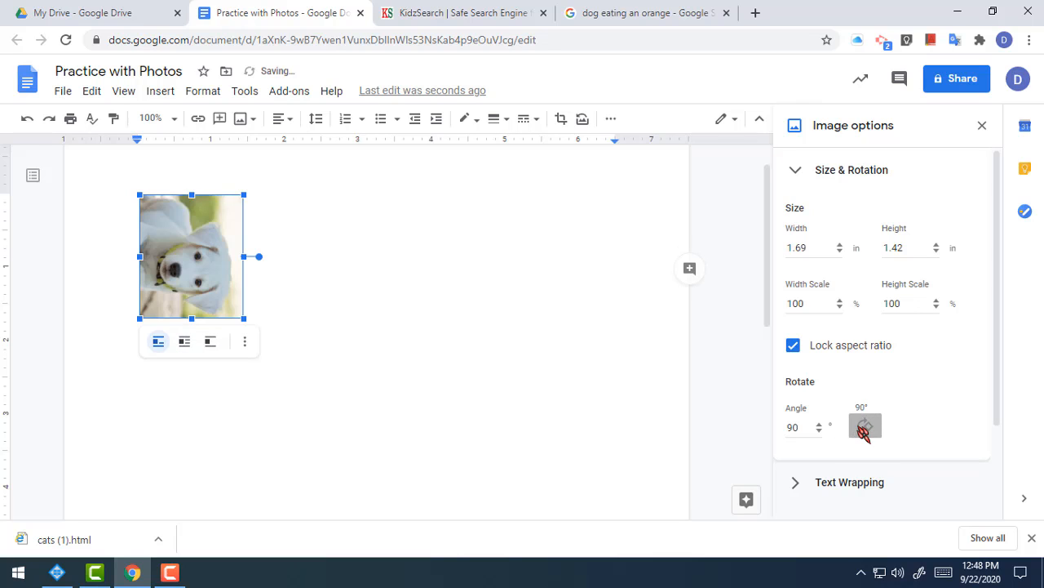
left_click(864, 429)
left_click(865, 428)
left_click(864, 428)
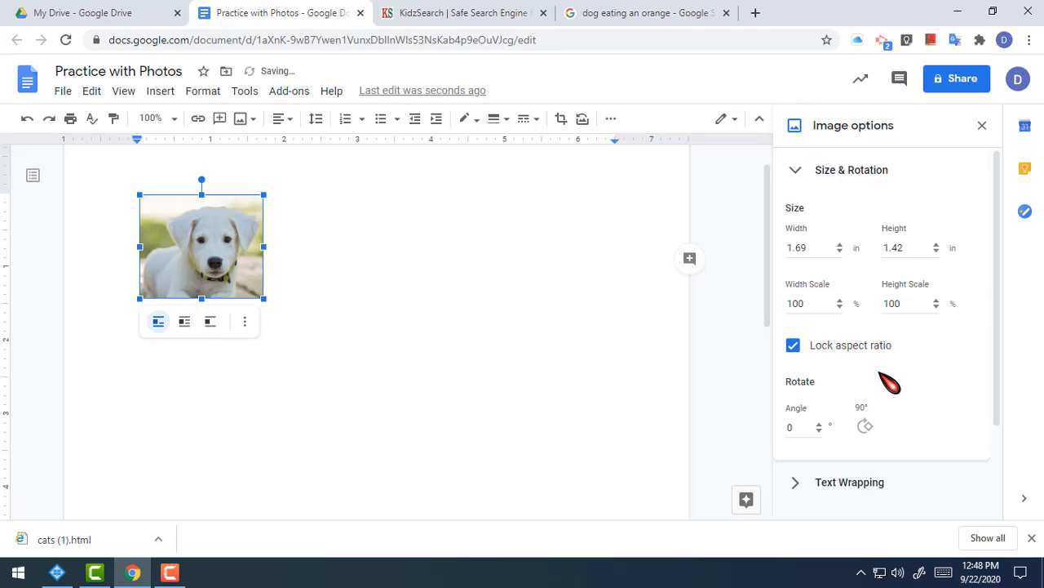
Set the puppy photo's rotation angle to 3° and collapse the size and rotation settings.
left_click(820, 425)
left_click(820, 424)
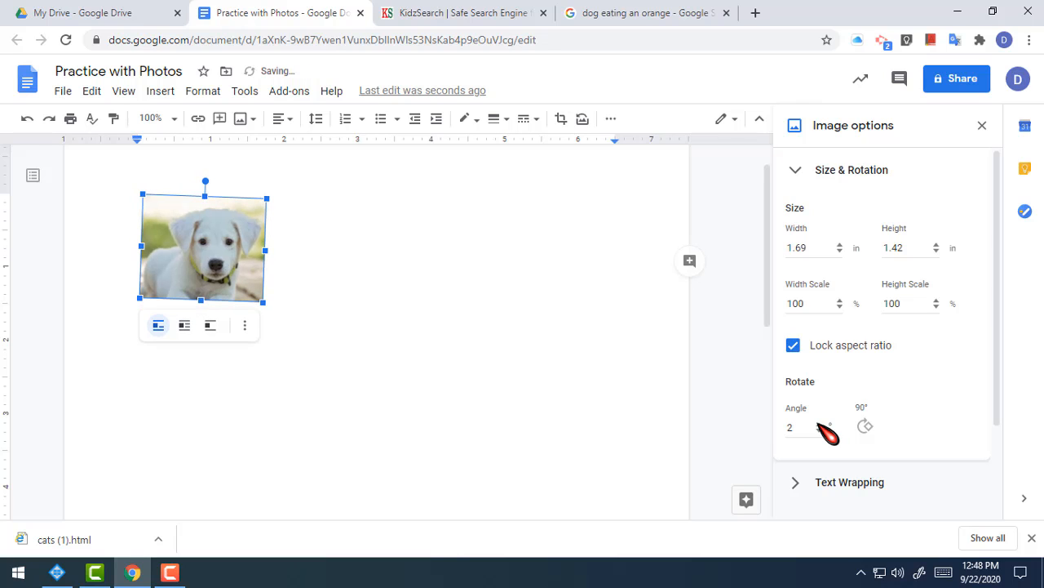
left_click(820, 424)
left_click(820, 424)
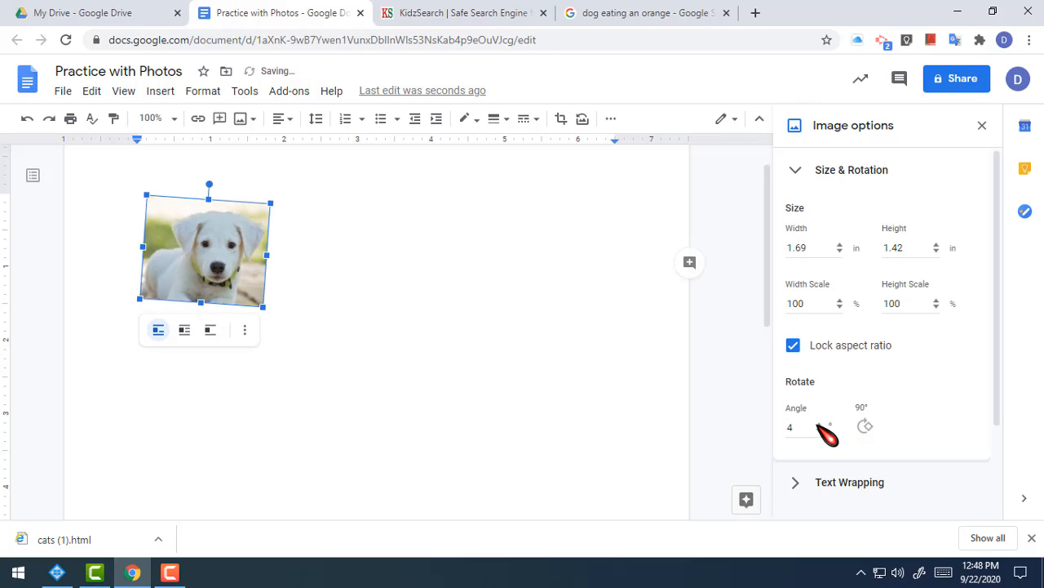
left_click(820, 430)
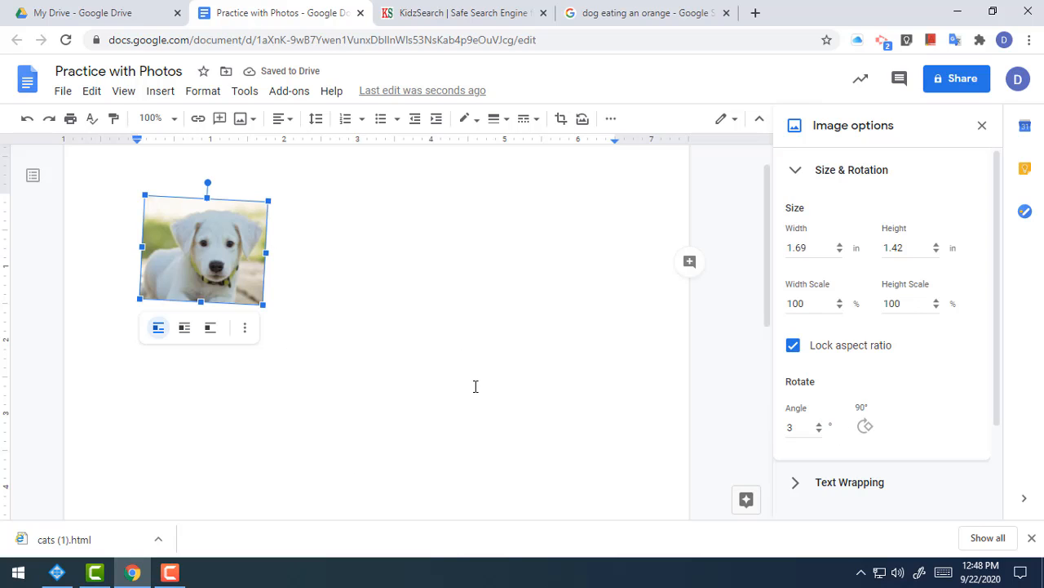
left_click(791, 171)
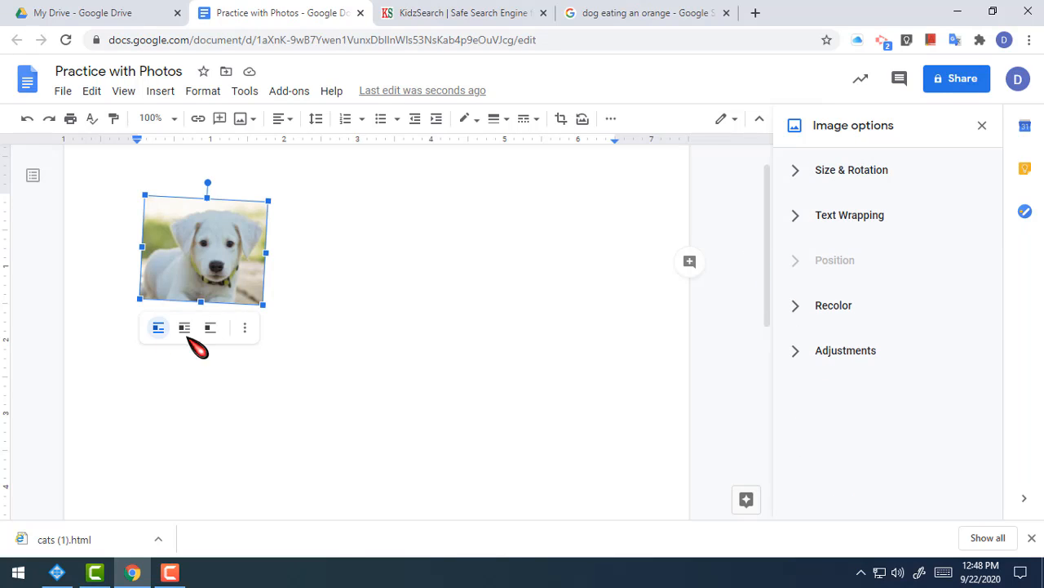
Browse the recolor presets for the puppy photo and apply the pale blue Light 7.
left_click(795, 306)
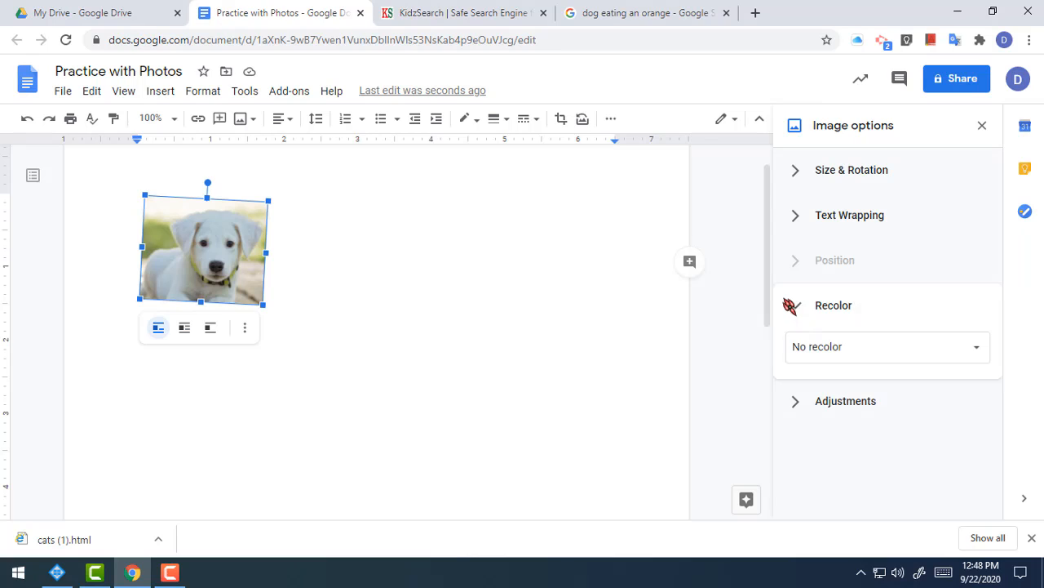
left_click(978, 349)
scroll(886, 489, "down", 3)
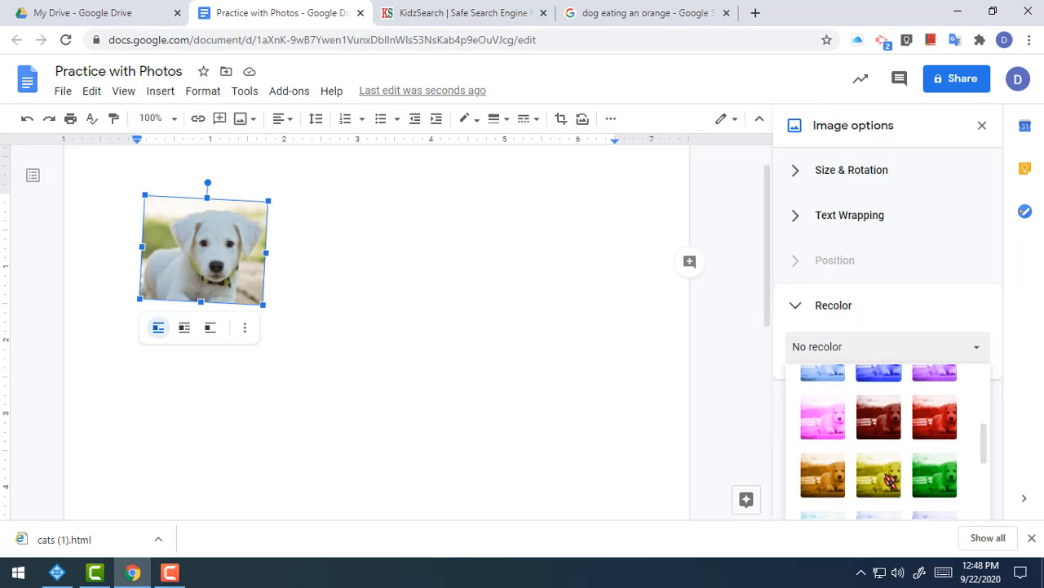
scroll(886, 483, "up", 5)
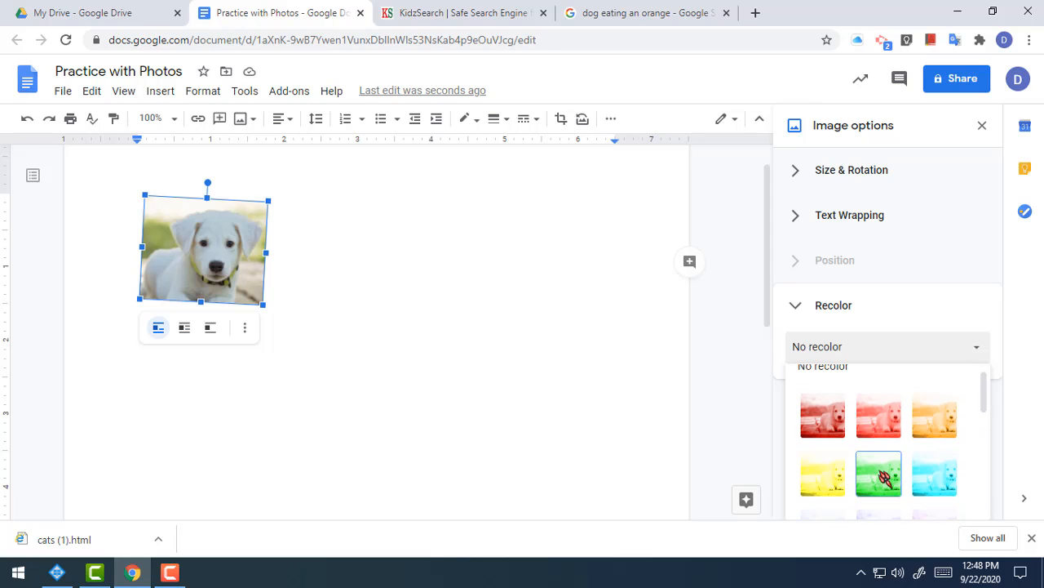
scroll(884, 475, "down", 2)
scroll(883, 475, "up", 2)
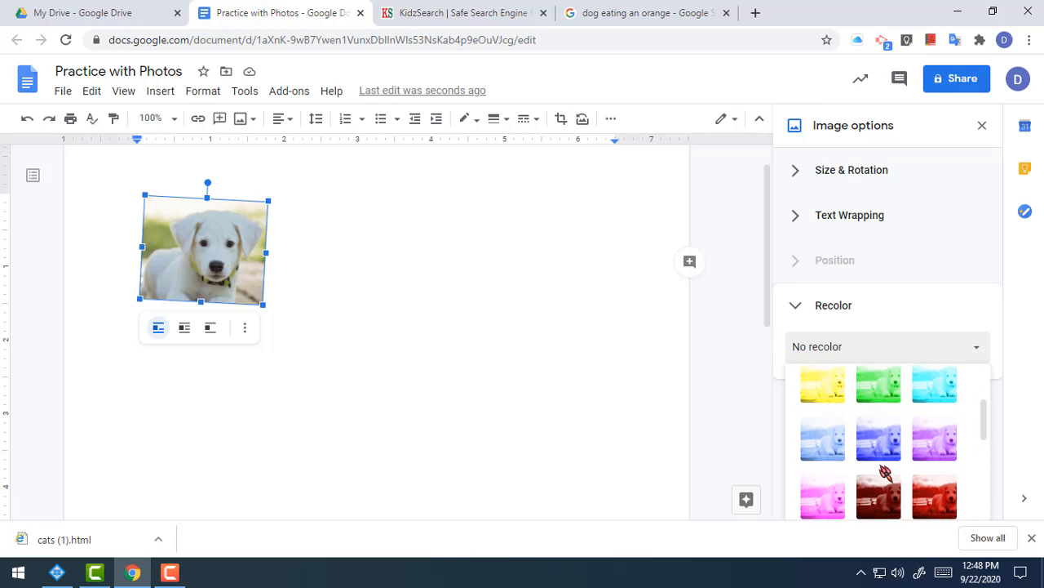
left_click(853, 462)
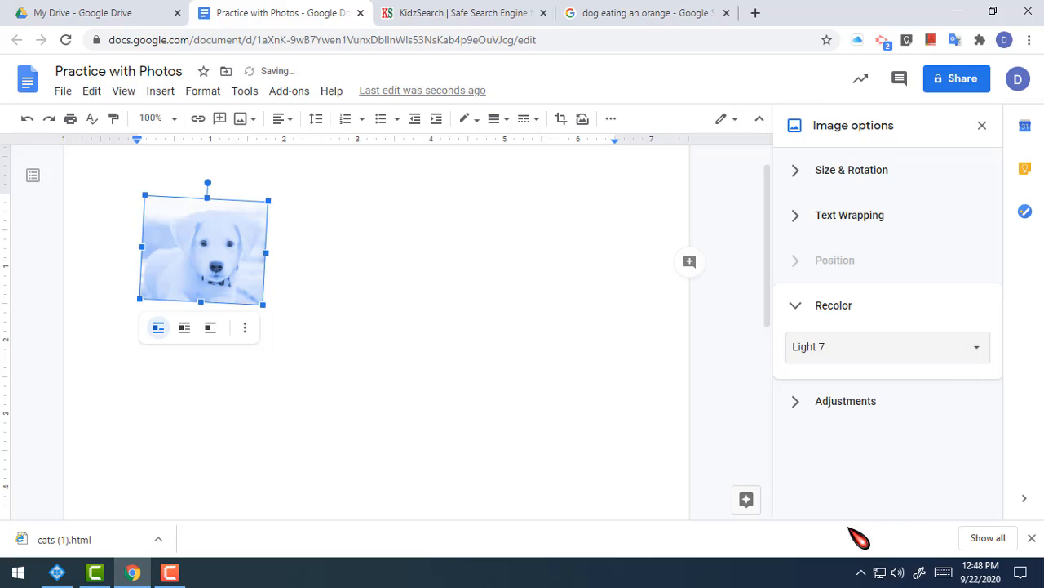
Recolor the puppy photo with the dark orange Dark 3 preset.
left_click(956, 351)
scroll(906, 473, "down", 2)
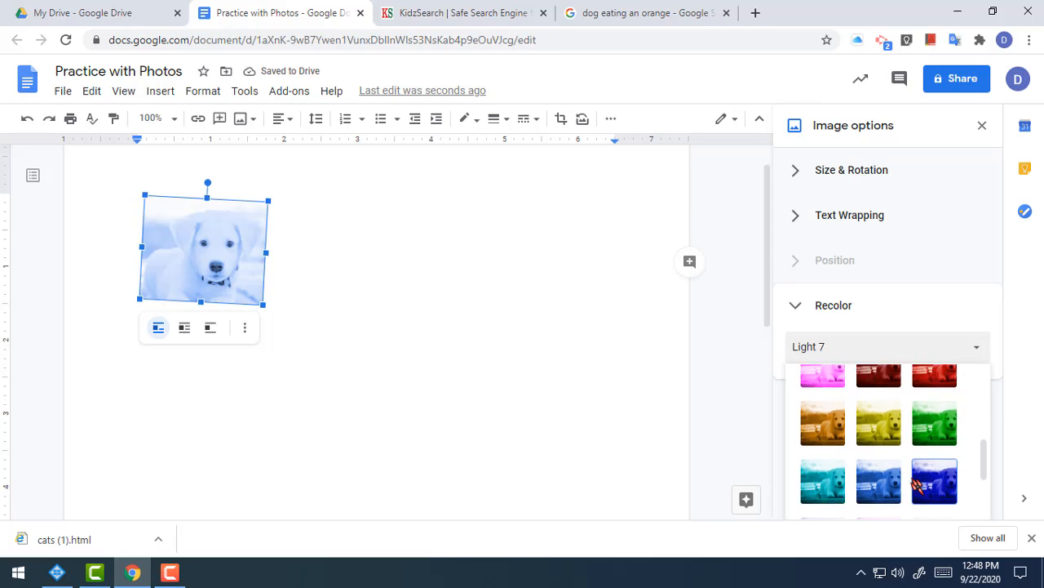
scroll(901, 471, "up", 2)
left_click(828, 498)
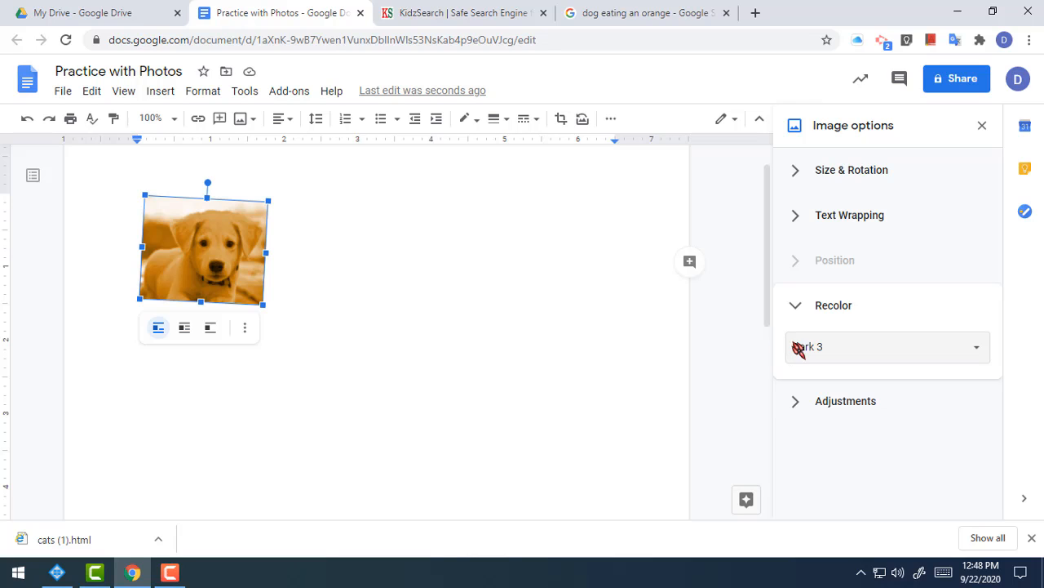
Try strong transparency levels on the puppy photo in its adjustments and settle on a slight transparency.
left_click(798, 408)
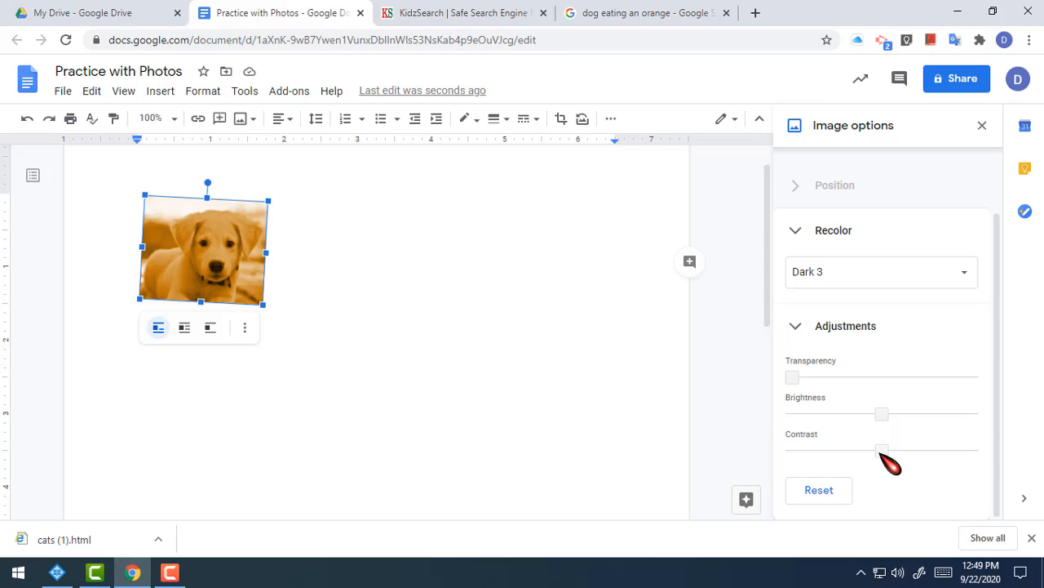
left_click_drag(791, 377, 795, 400)
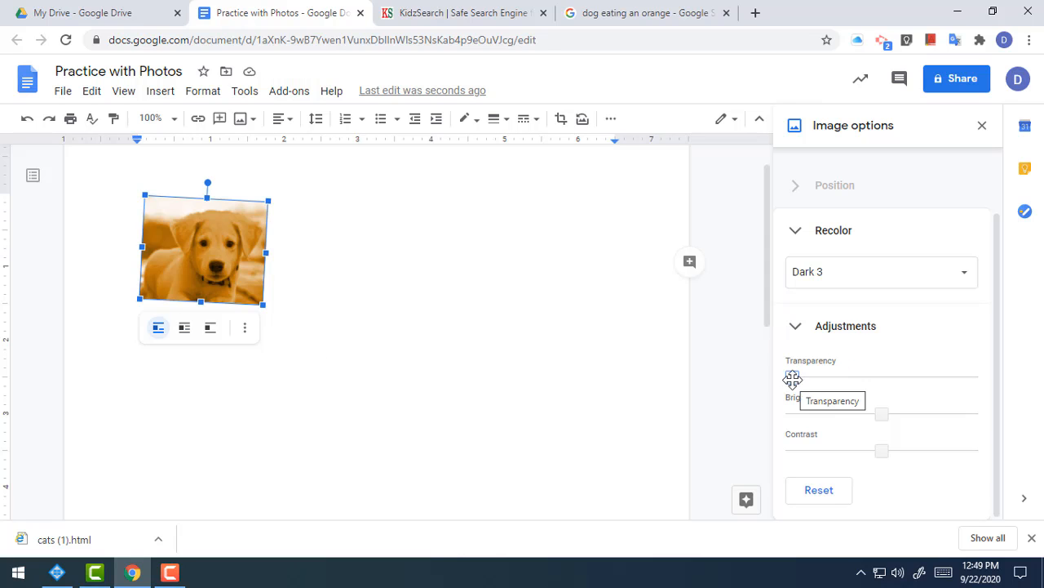
left_click_drag(791, 375, 935, 393)
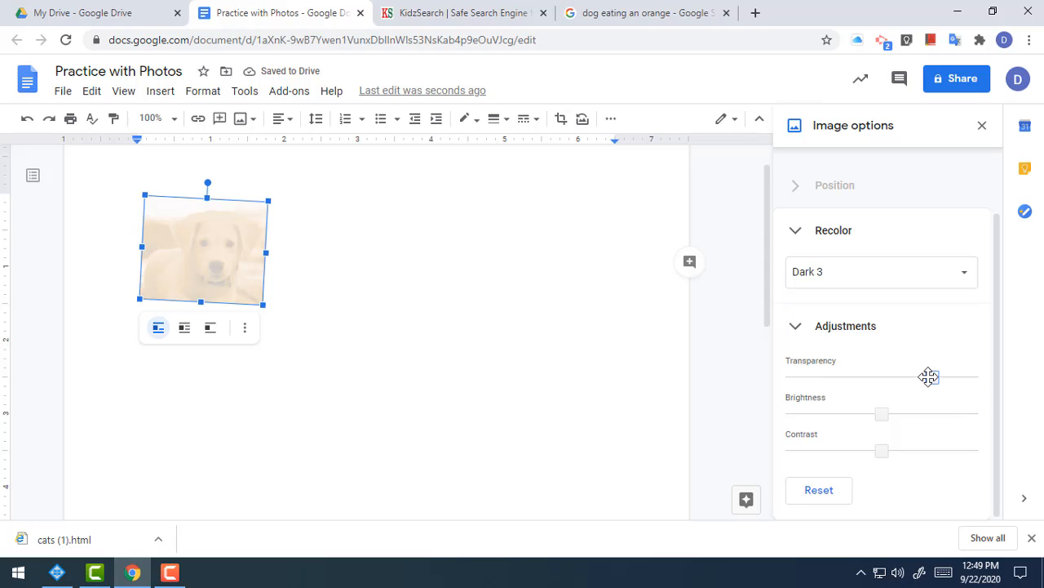
left_click_drag(930, 376, 948, 380)
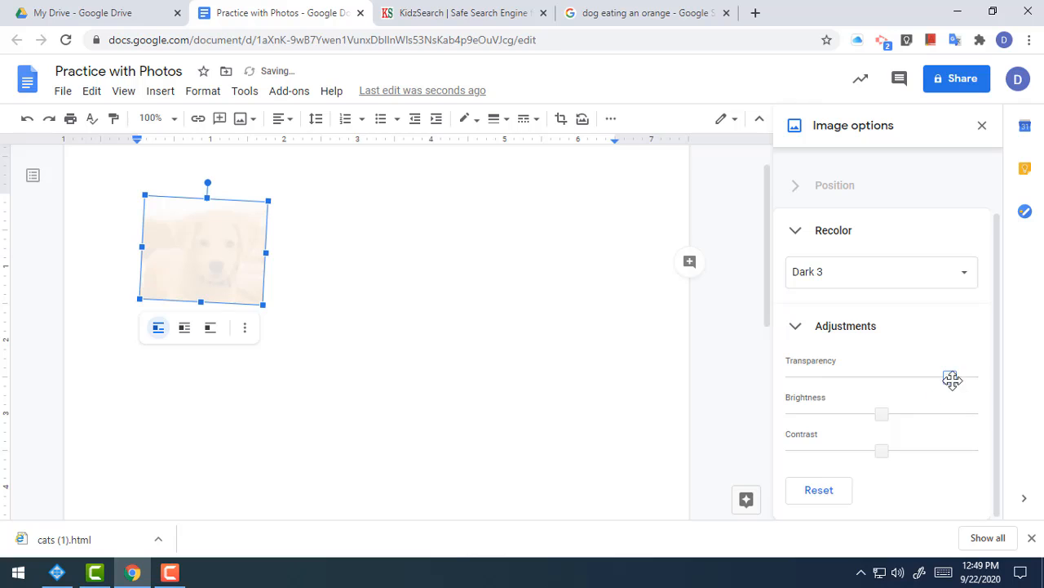
left_click_drag(950, 377, 812, 380)
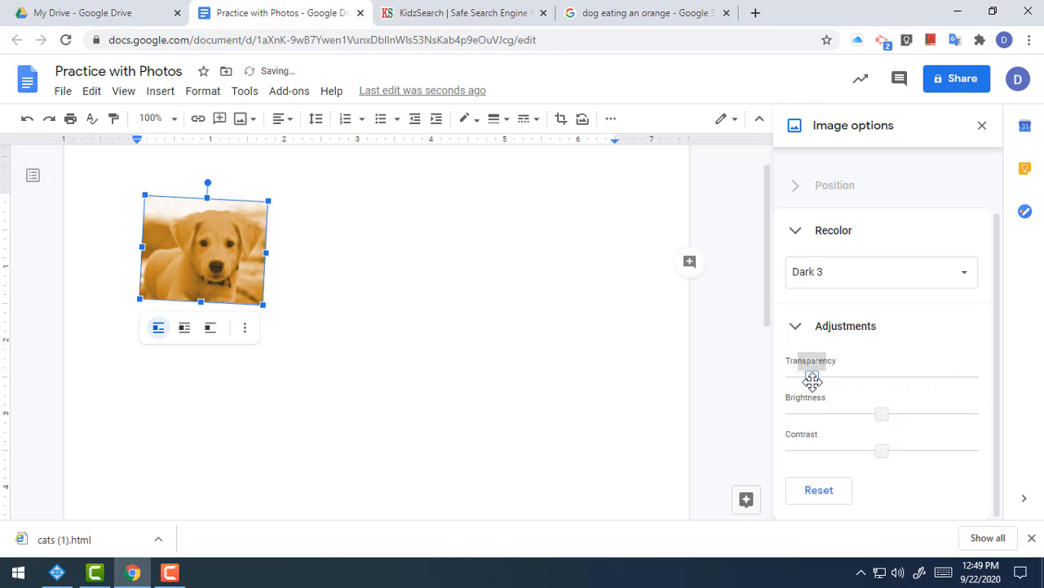
Collapse the adjustments, deselect the puppy photo and close its image options.
left_click(800, 326)
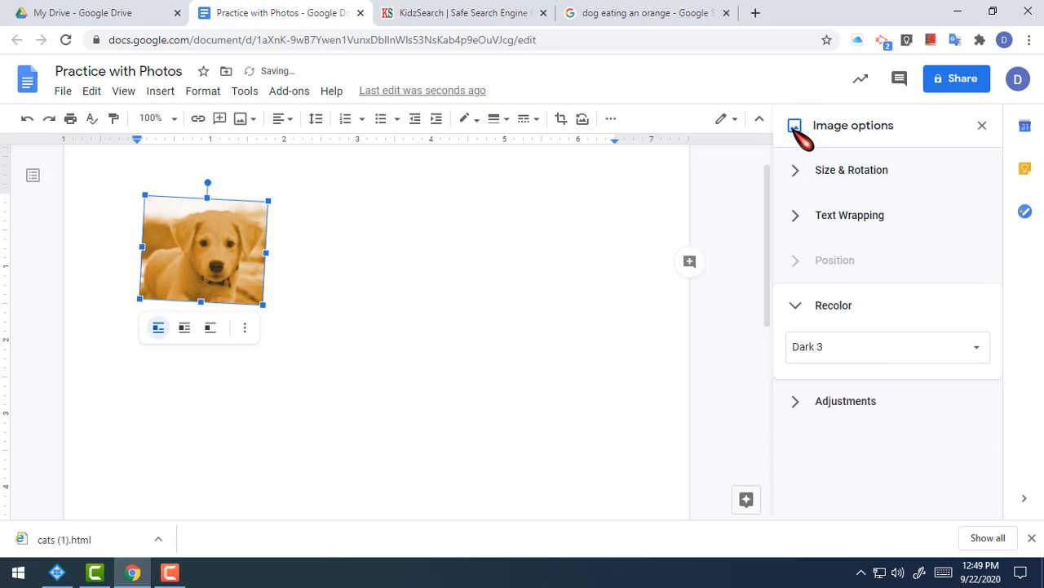
left_click(541, 270)
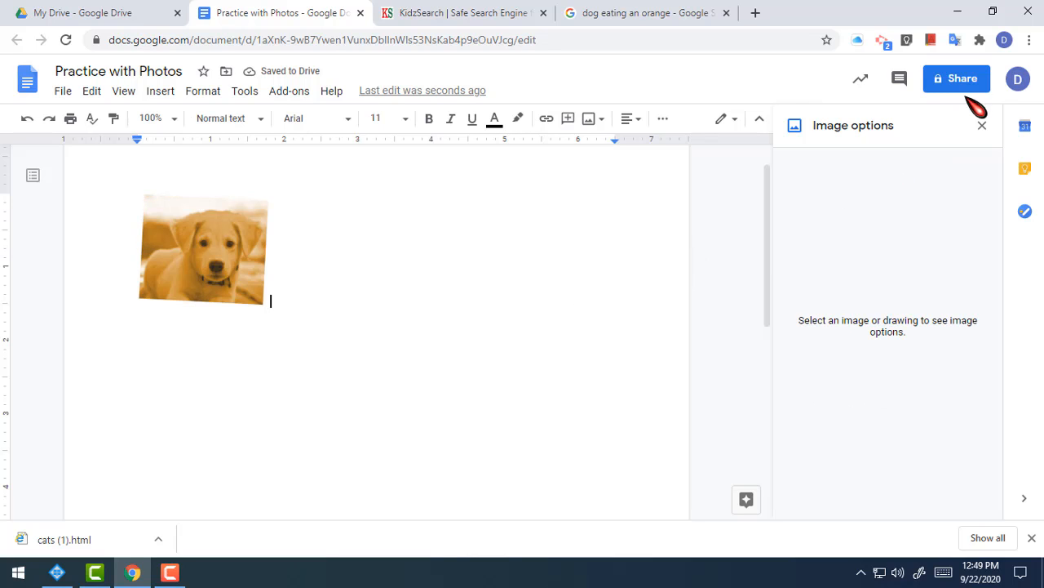
left_click(985, 130)
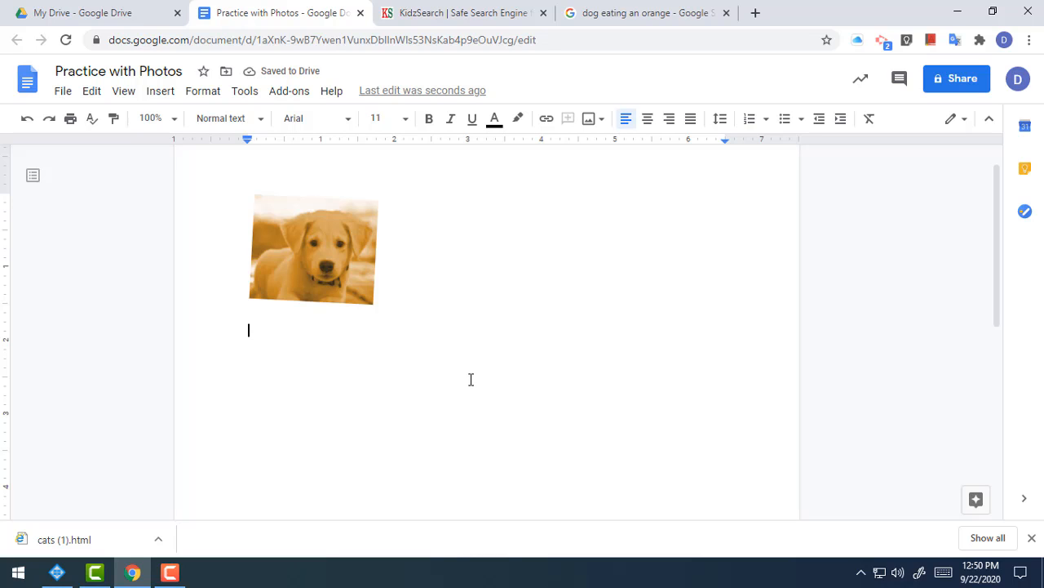
Close the two leftover search tabs and open the KidzSearch site in a new tab through a web search for kidzsearch.
left_click(544, 13)
left_click(543, 13)
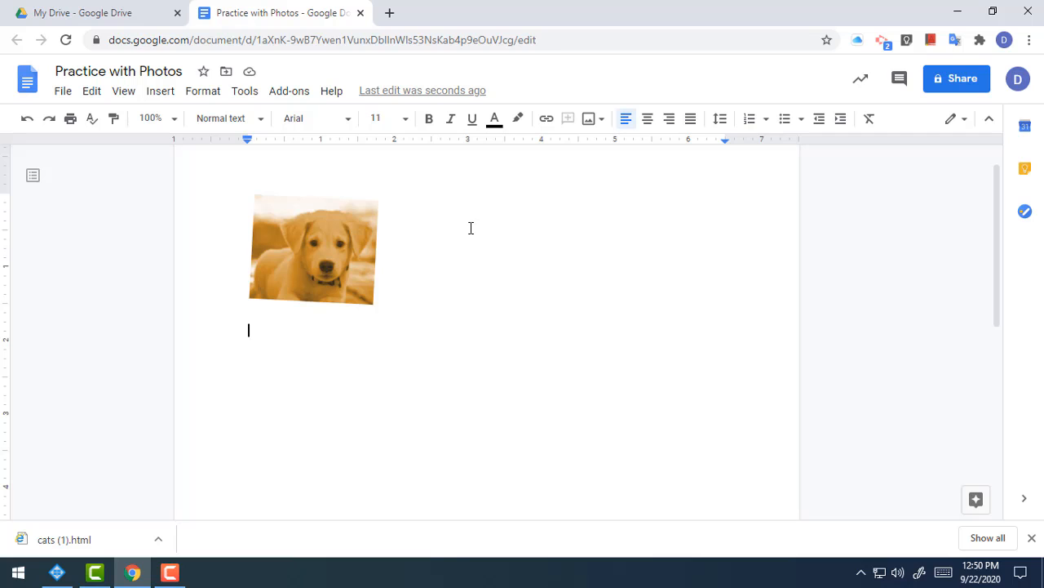
left_click(390, 13)
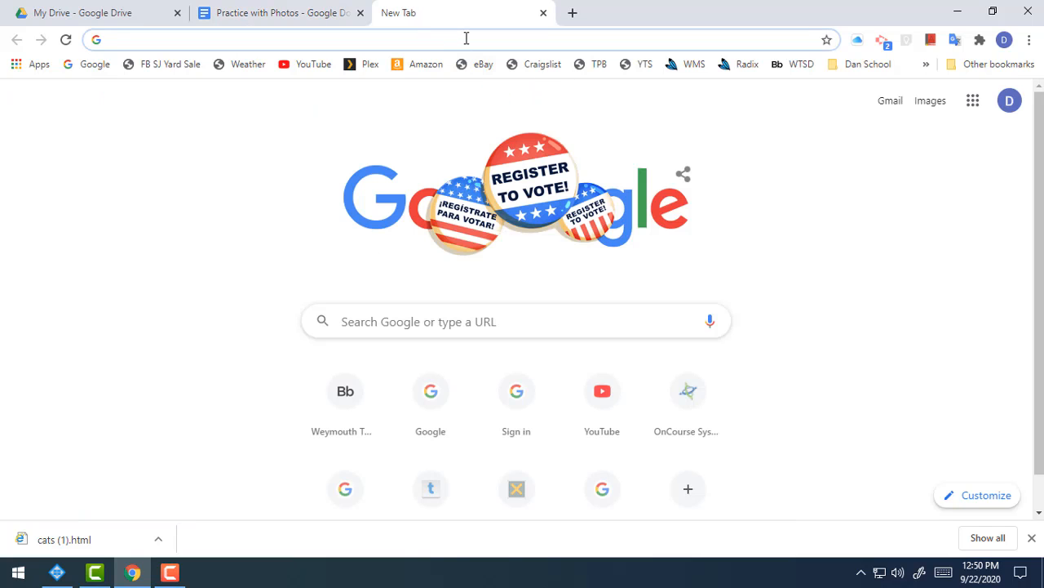
type("kidz")
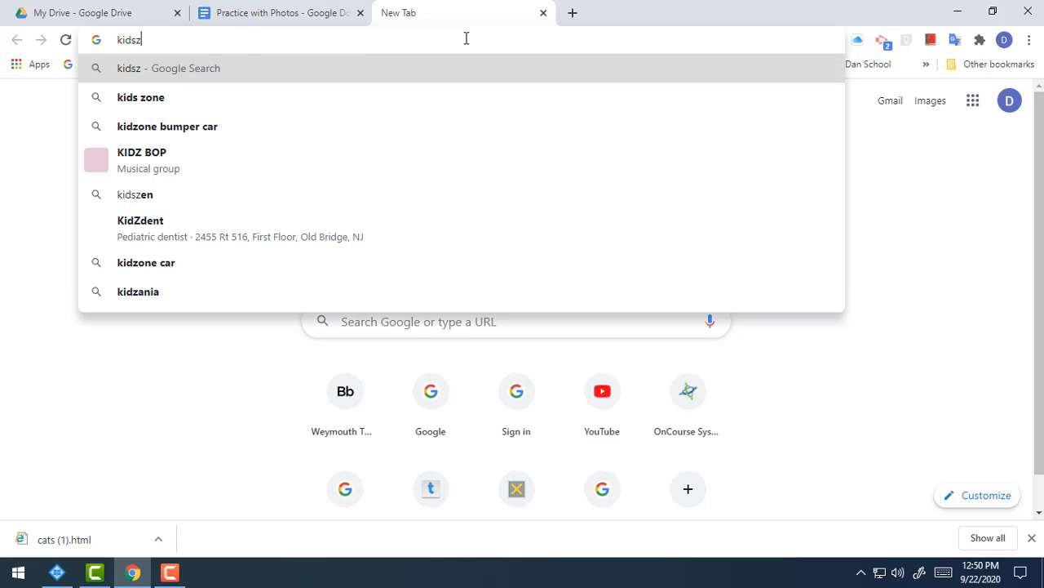
key("BackSpace")
type("zsearch")
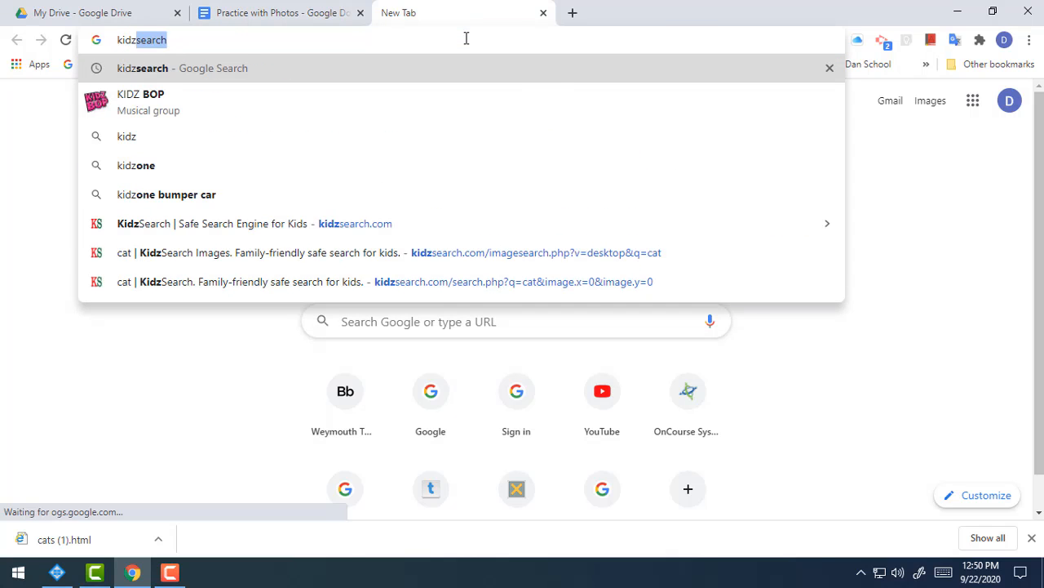
key("Return")
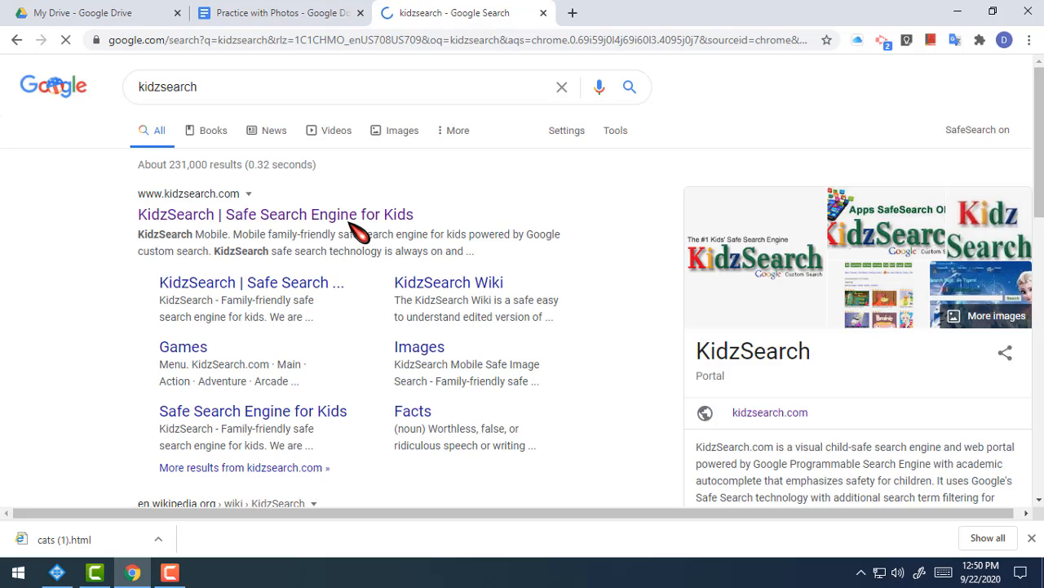
left_click(307, 215)
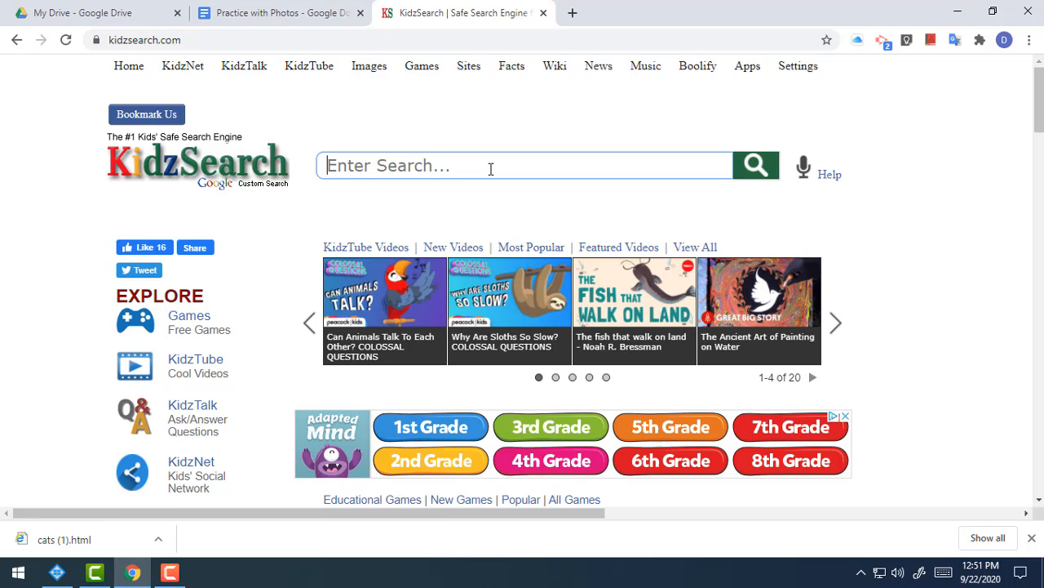
Search KidzSearch for cat and look through the web results.
type("cat")
key("Return")
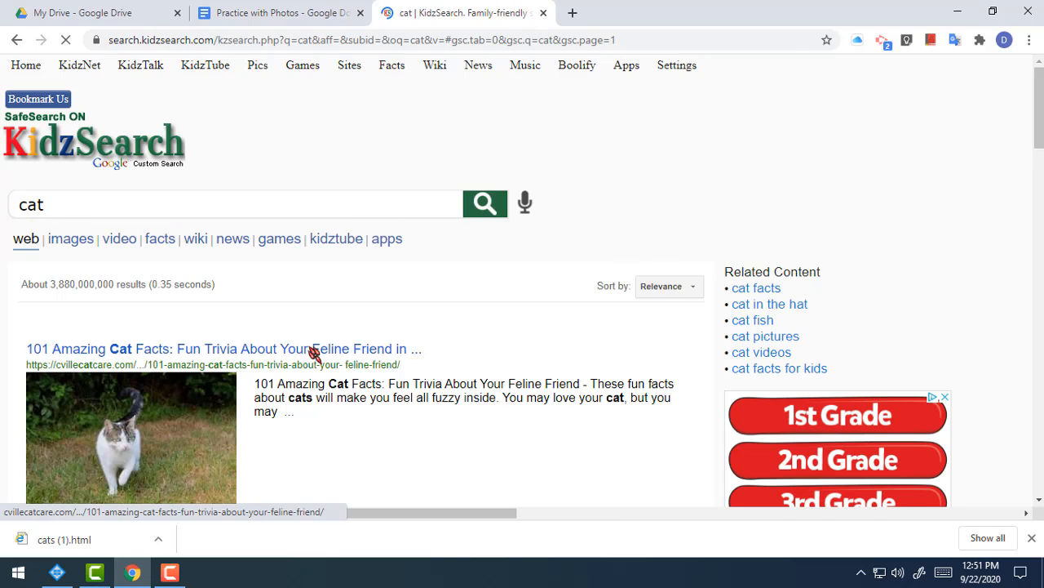
scroll(390, 395, "down", 5)
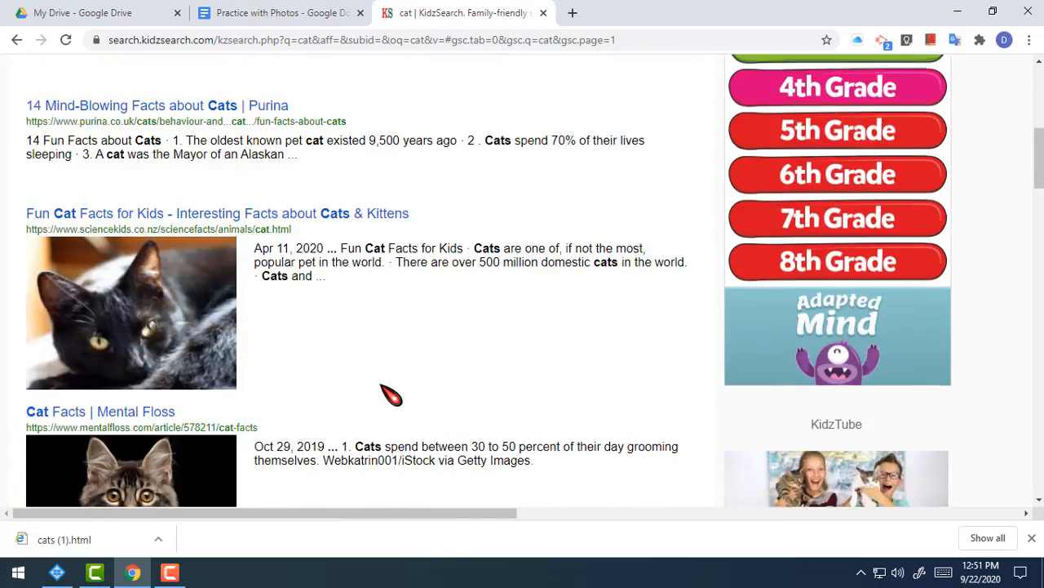
scroll(390, 395, "down", 15)
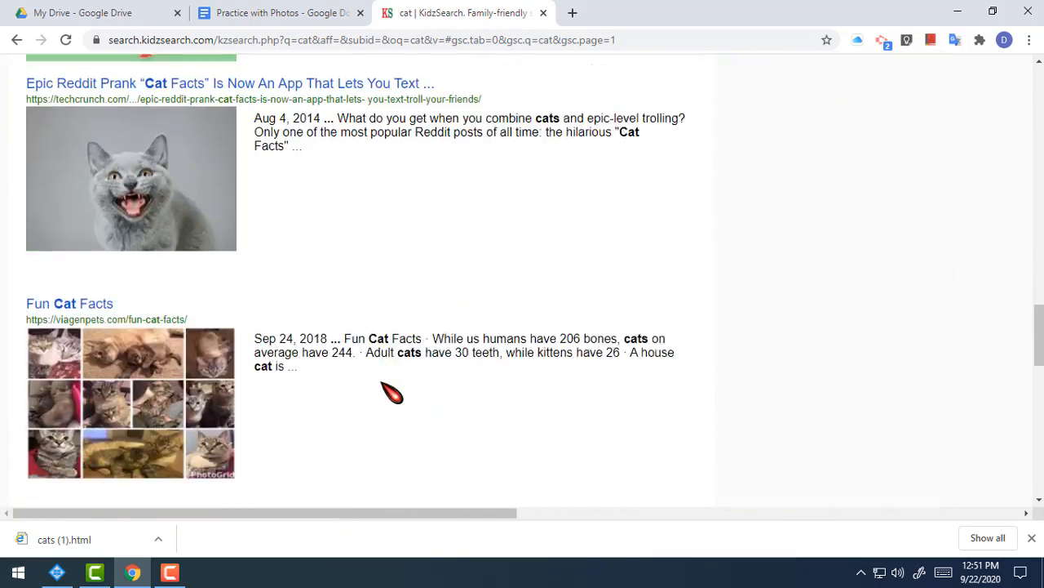
scroll(391, 394, "down", 5)
scroll(388, 390, "up", 20)
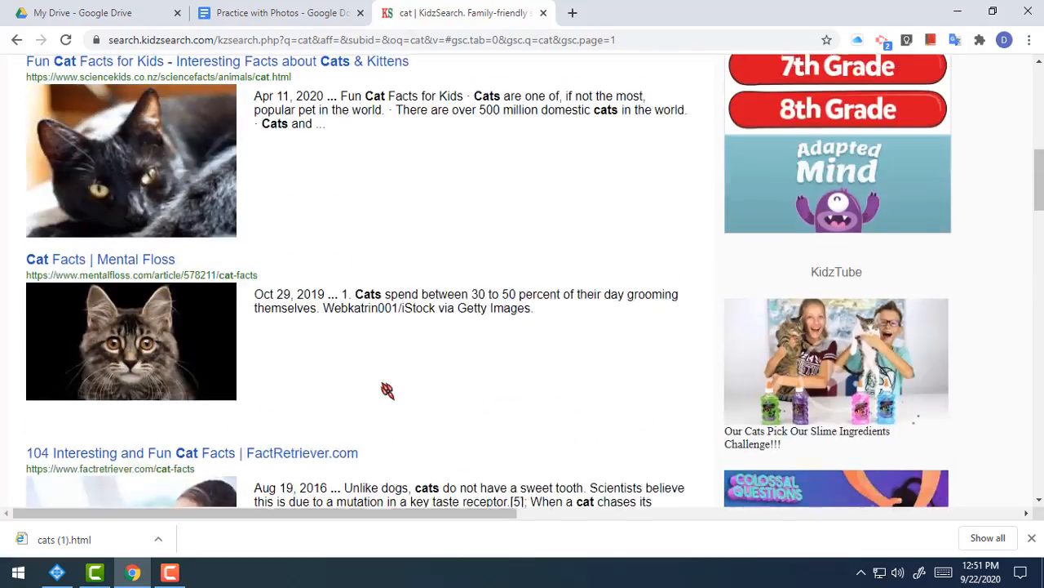
scroll(387, 390, "up", 10)
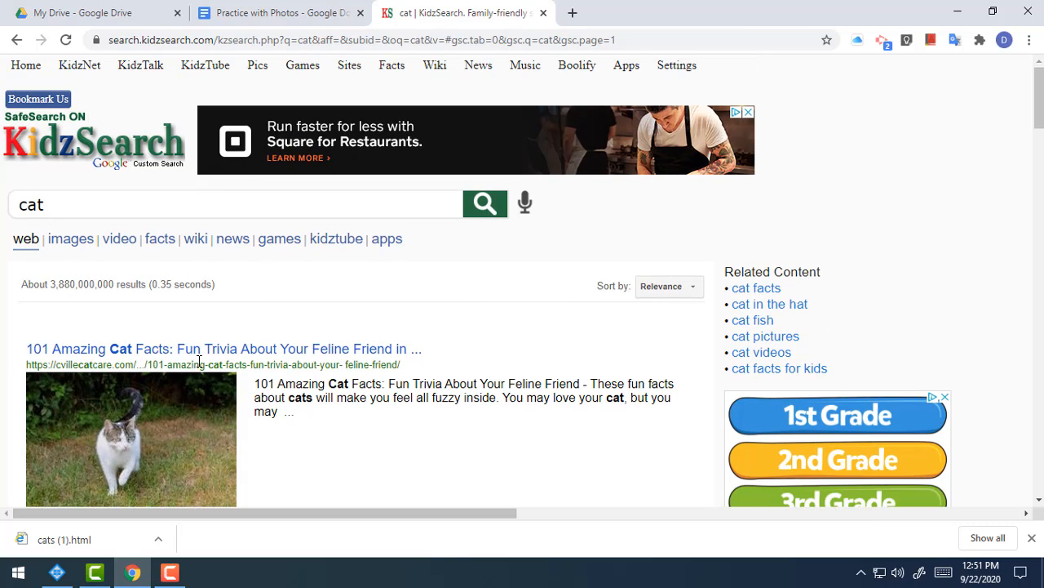
left_click(82, 245)
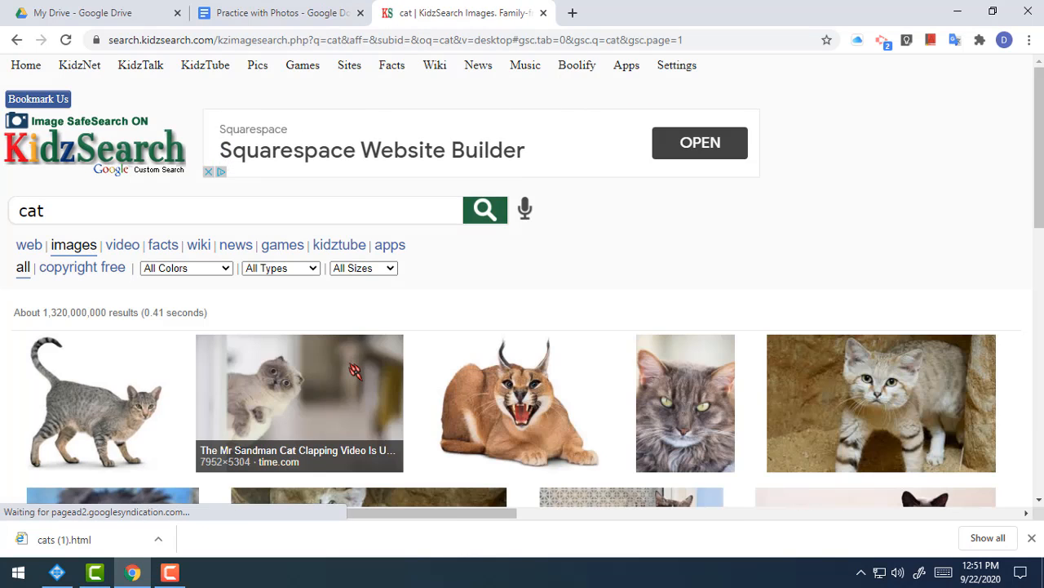
scroll(351, 367, "down", 3)
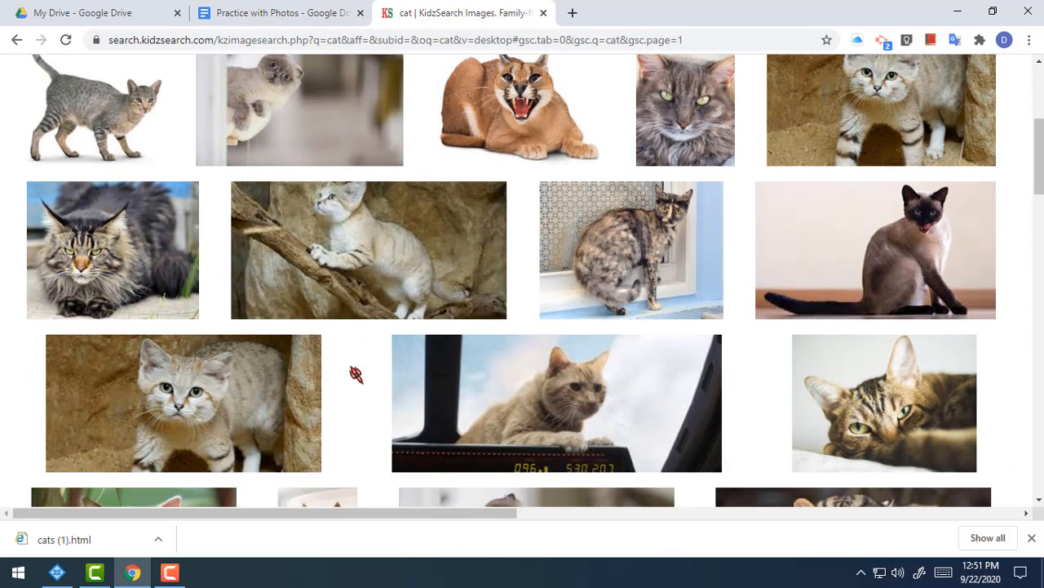
scroll(360, 377, "up", 3)
scroll(362, 376, "down", 2)
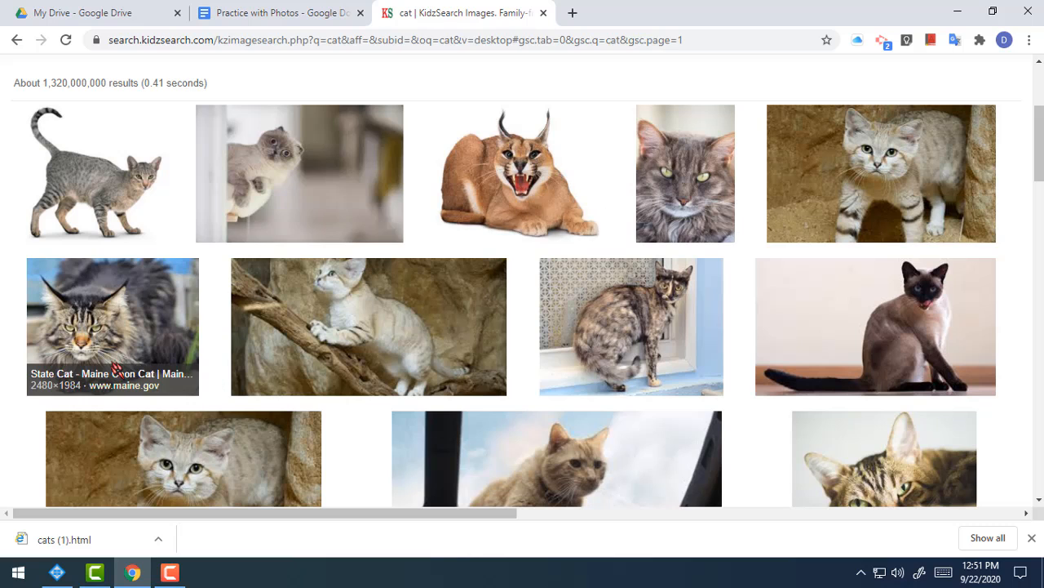
left_click(87, 343)
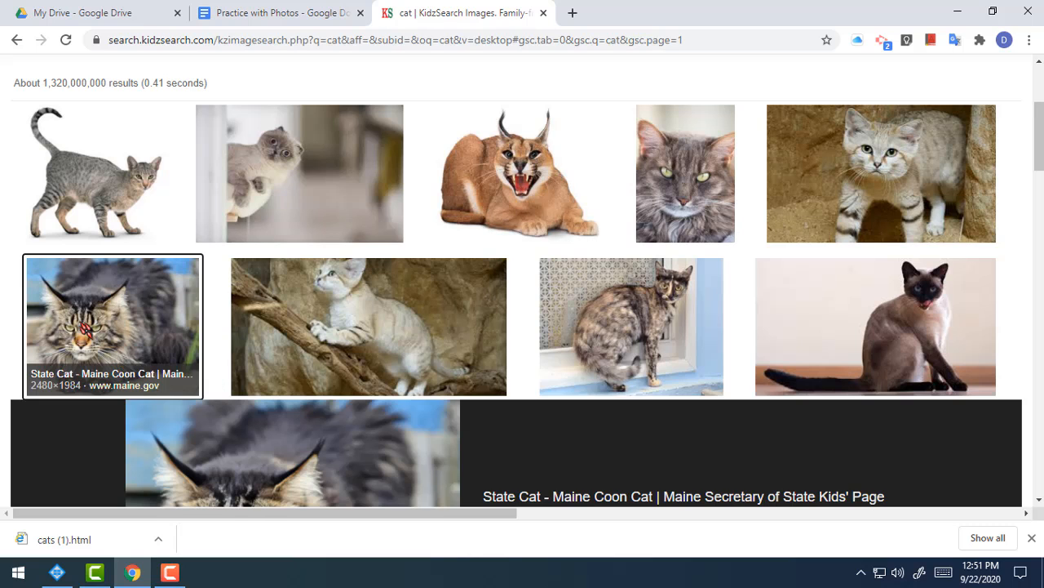
scroll(298, 392, "down", 3)
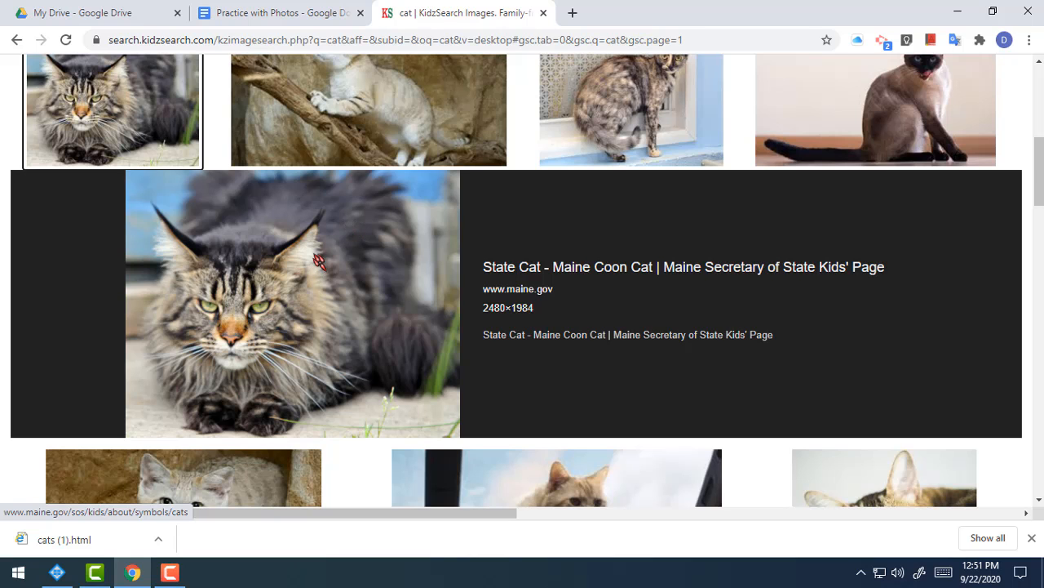
Transfer the Maine Coon image directly from the search results into the Practice with Photos document, on the line below the puppy photo.
left_click(276, 13)
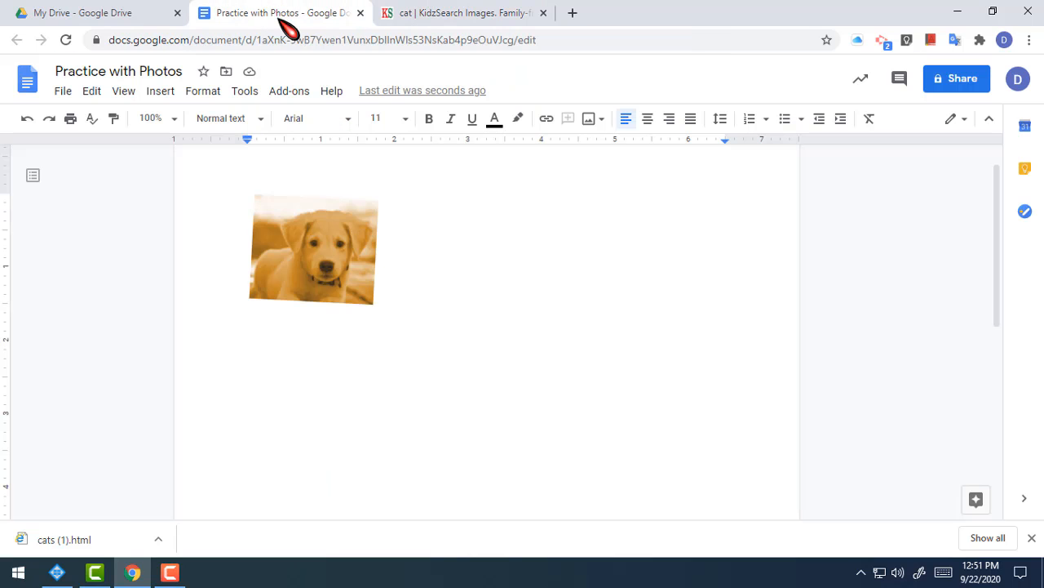
left_click(449, 13)
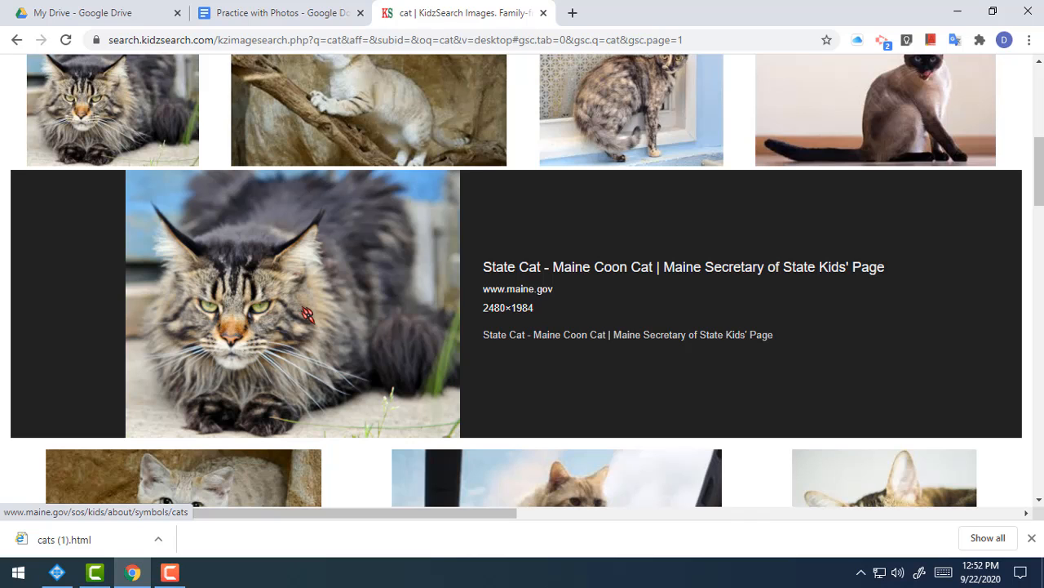
left_click_drag(303, 307, 263, 14)
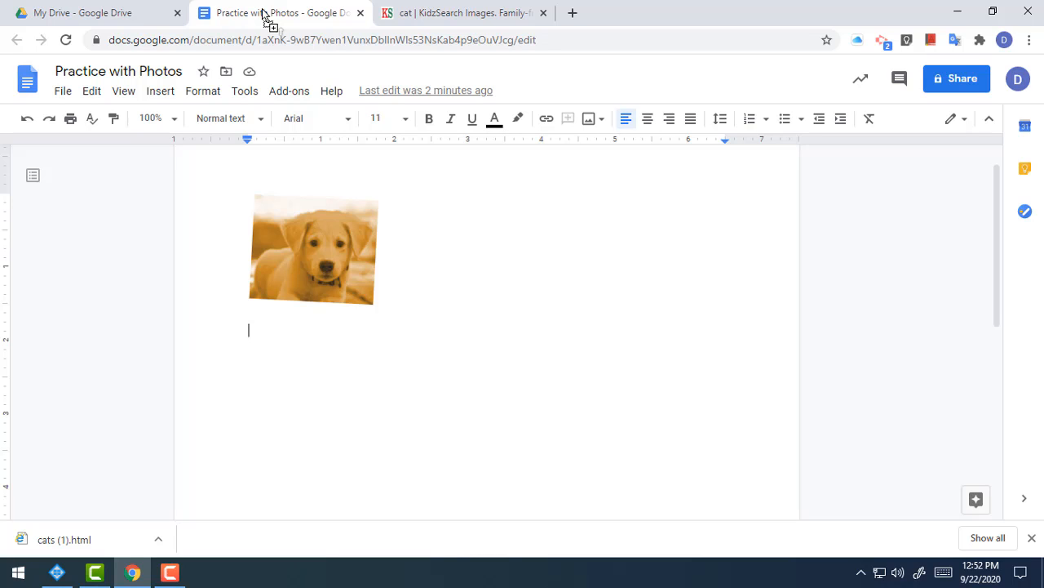
left_click_drag(263, 14, 250, 330)
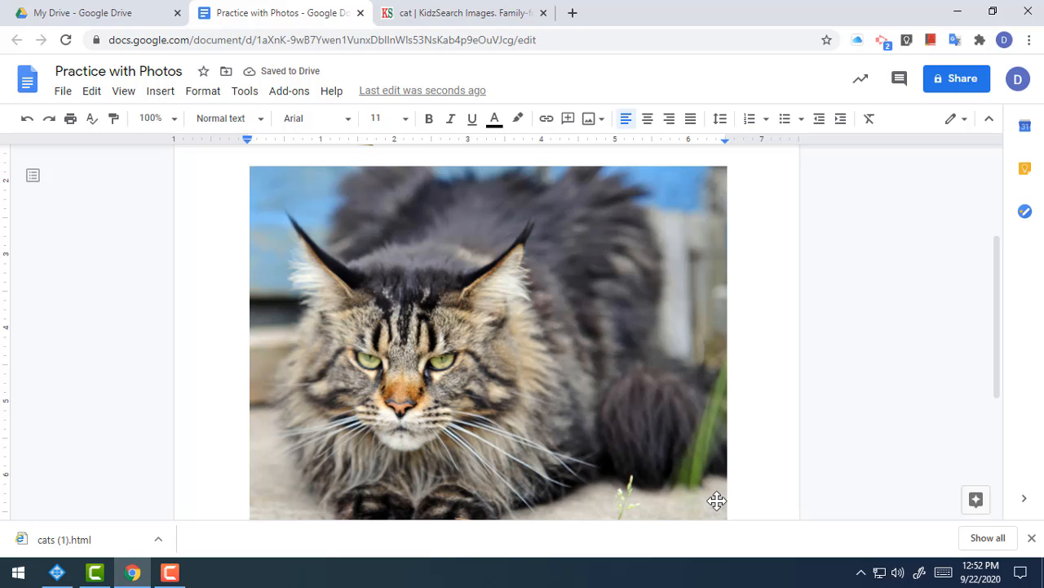
Check how the cat photo sits below the puppy photo and delete it from the document.
scroll(716, 497, "down", 1)
scroll(718, 487, "up", 1)
scroll(717, 484, "up", 3)
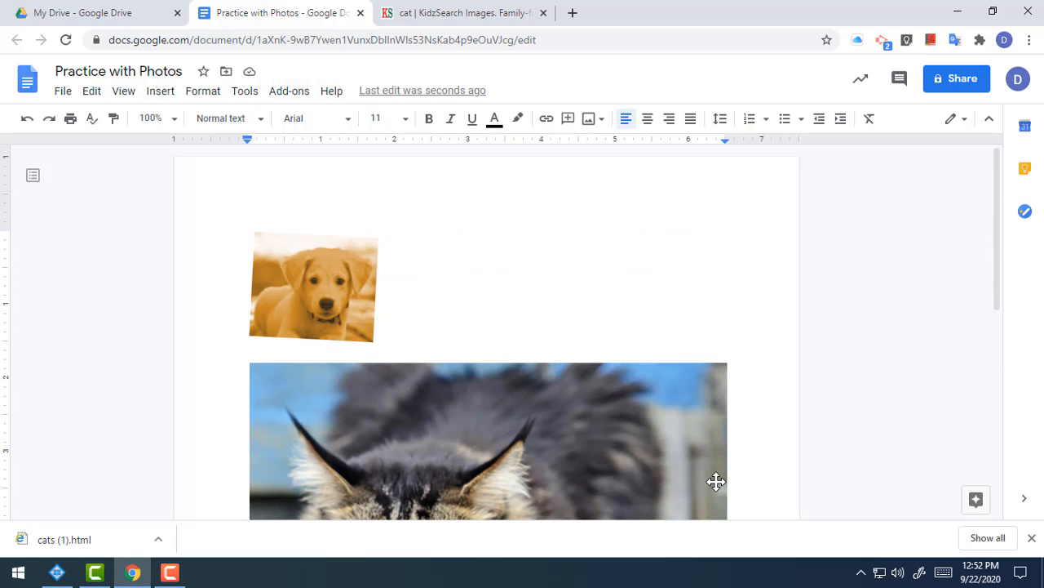
scroll(689, 274, "down", 3)
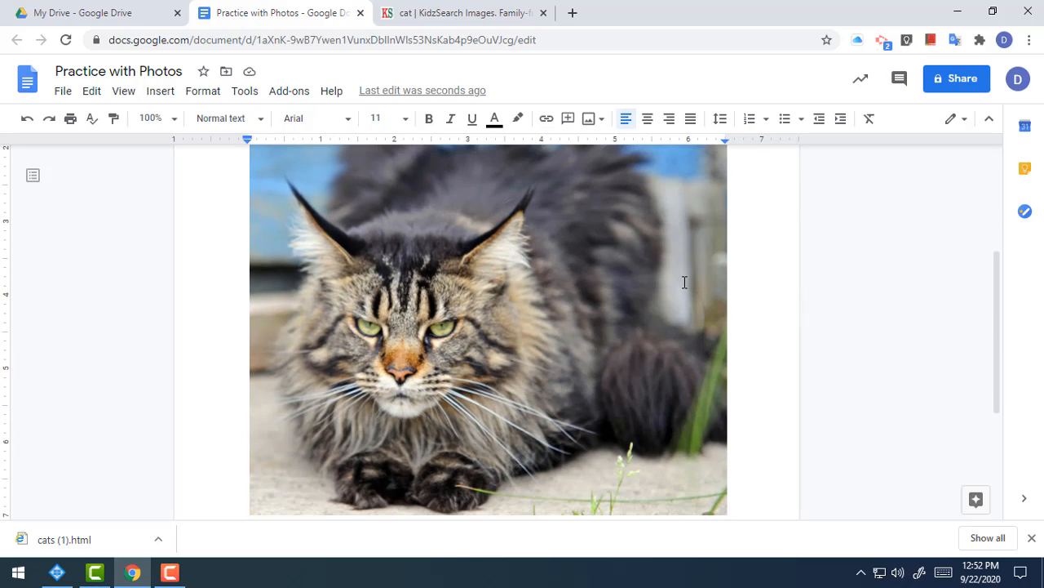
left_click(684, 281)
key("Delete")
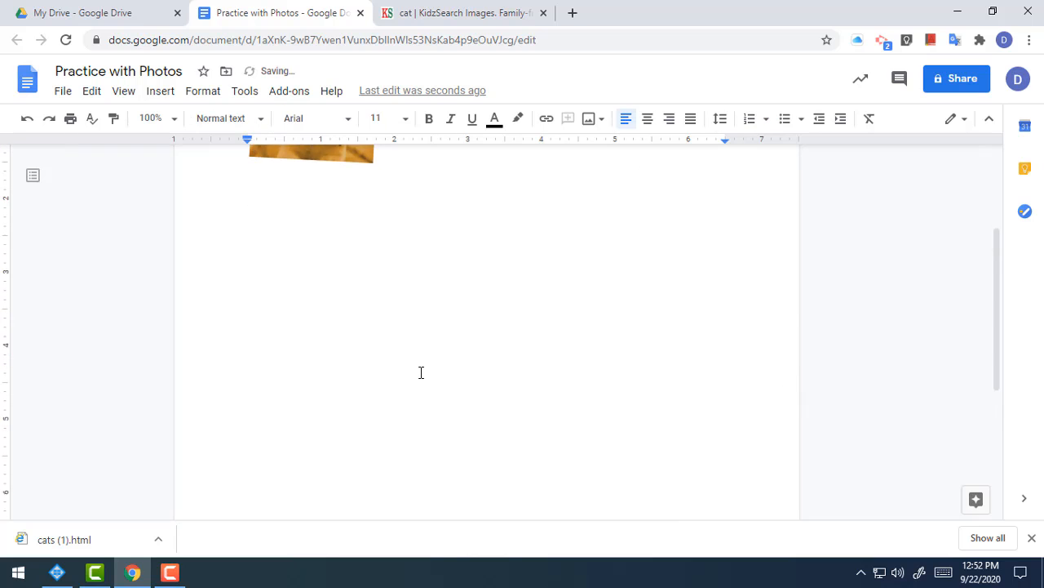
scroll(421, 372, "up", 2)
Return to the KidzSearch image results and copy the enlarged Maine Coon image.
left_click(435, 12)
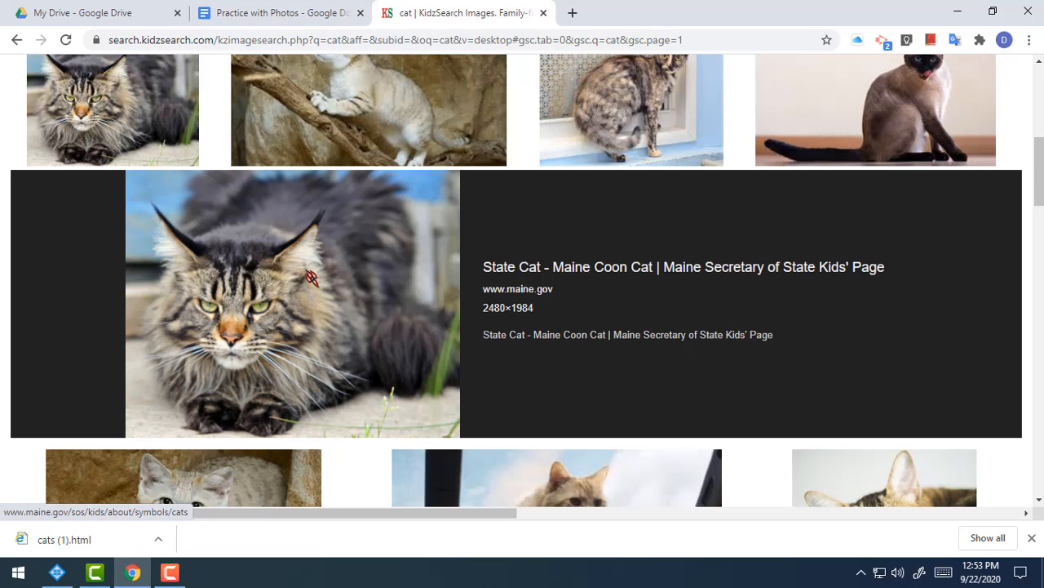
scroll(291, 349, "up", 2)
scroll(291, 349, "down", 2)
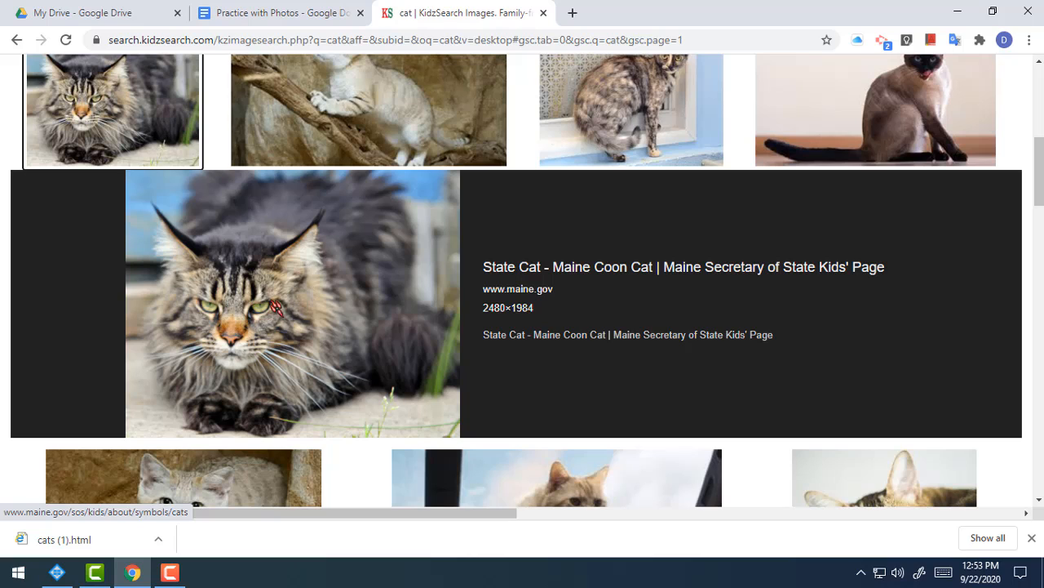
right_click(287, 299)
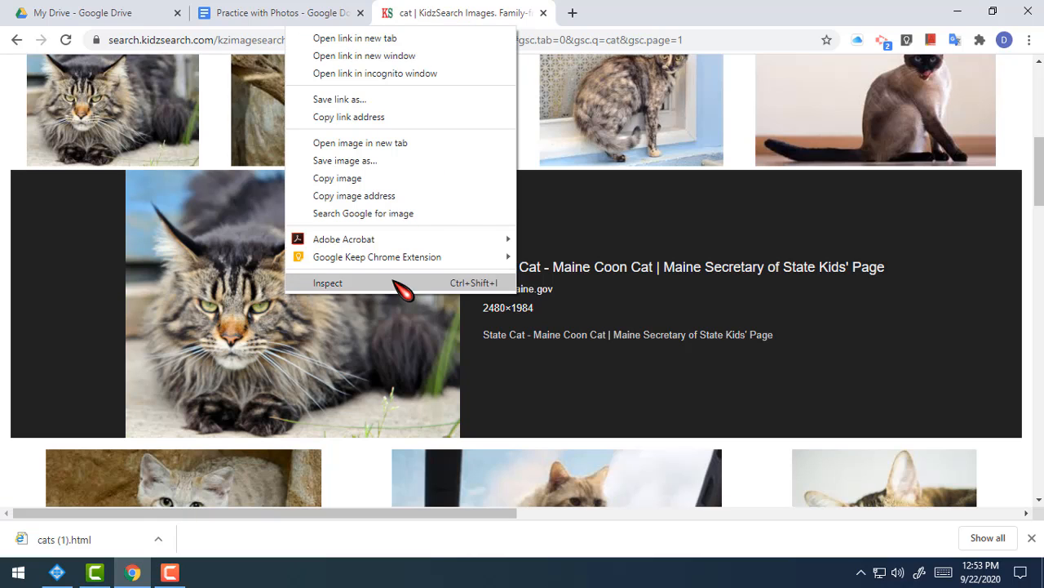
left_click(338, 178)
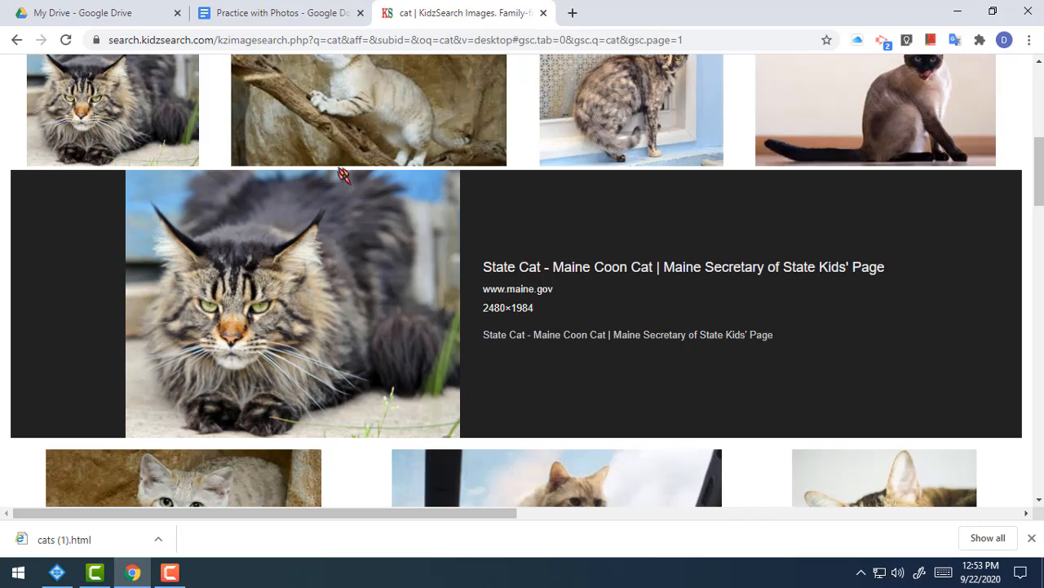
Paste the copied Maine Coon image into the Practice with Photos document below the puppy photo.
left_click(285, 15)
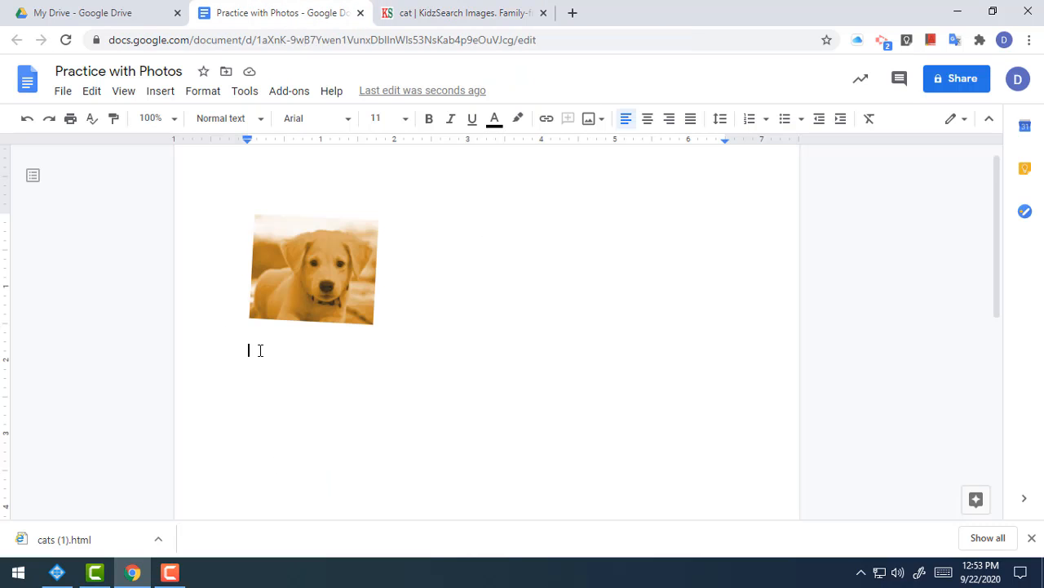
left_click(92, 91)
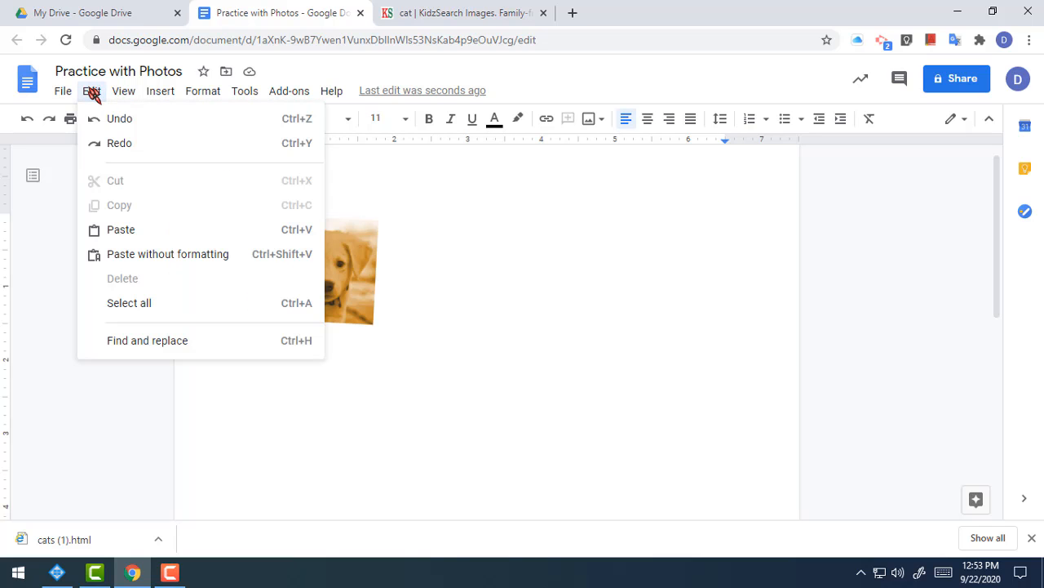
left_click(577, 459)
key("ctrl+v")
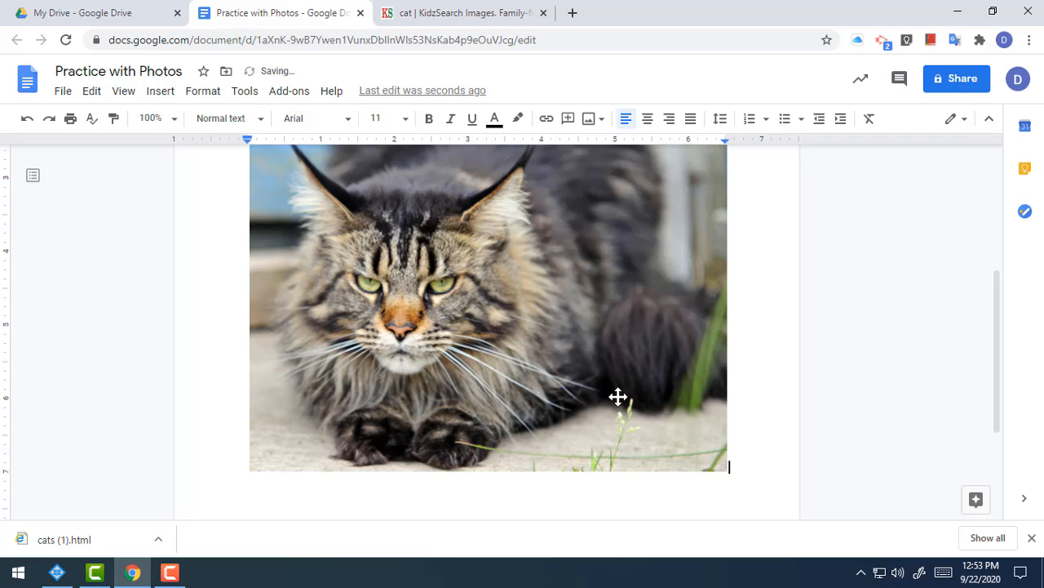
Shrink the pasted cat photo proportionally from its corner to about 4 inches wide.
left_click(622, 384)
scroll(627, 383, "up", 4)
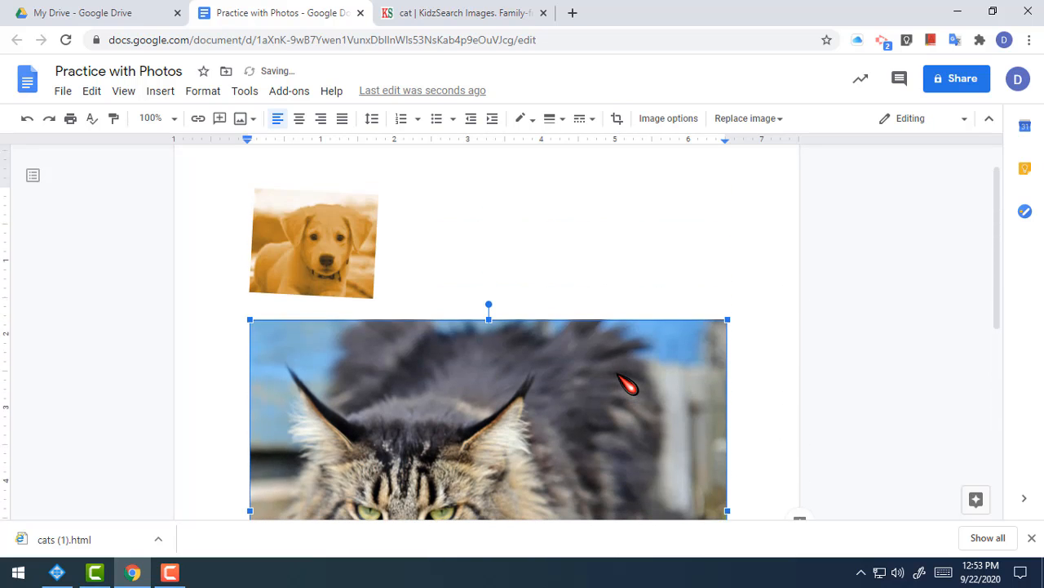
scroll(627, 384, "down", 3)
left_click_drag(727, 470, 580, 354)
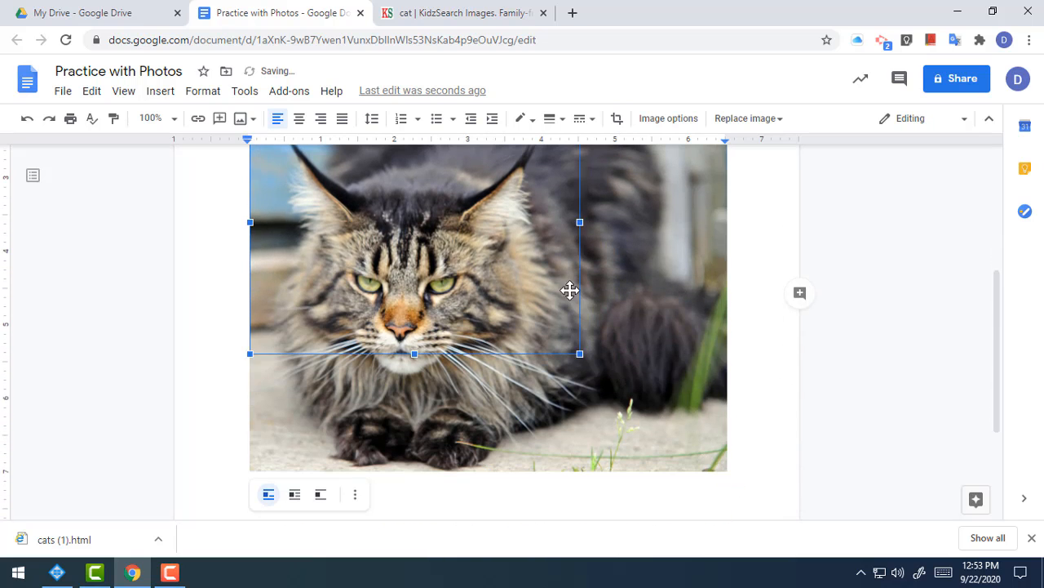
left_click_drag(569, 290, 609, 310)
scroll(610, 310, "up", 3)
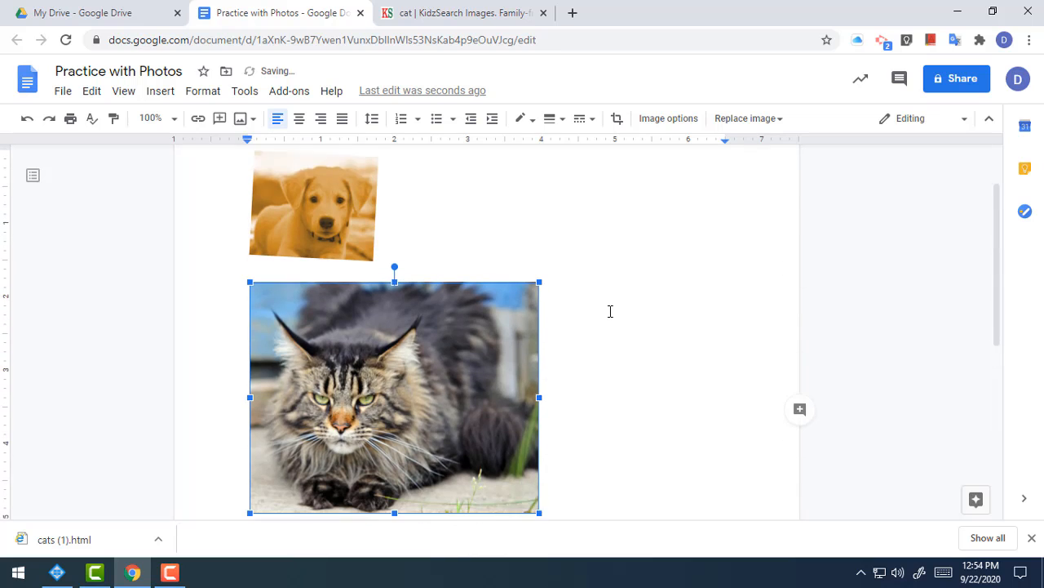
scroll(603, 317, "down", 1)
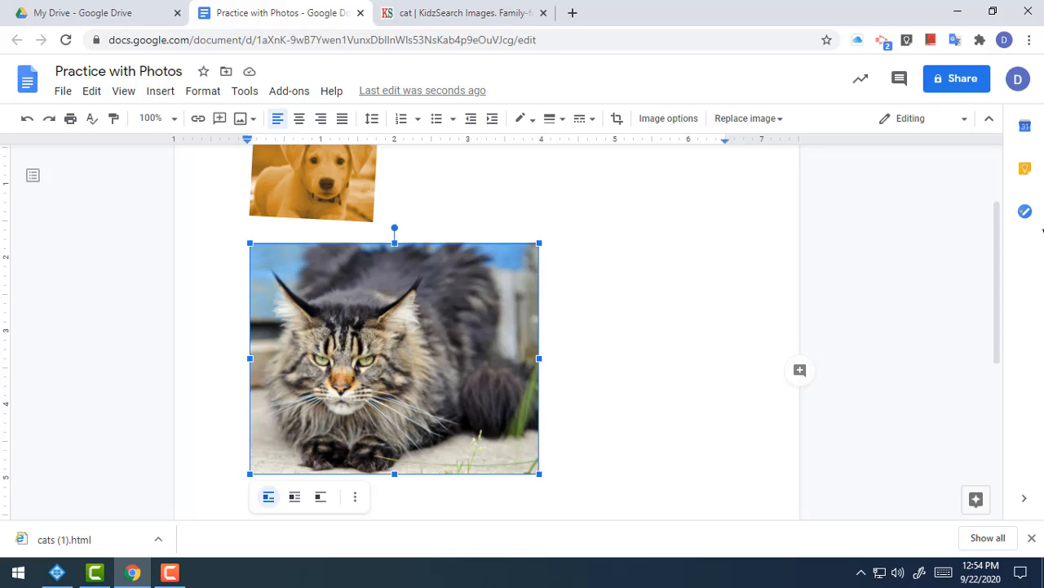
Narrow the browser window to examine the image formatting tools hidden for the selected cat photo, and maximize the window again.
left_click(1000, 12)
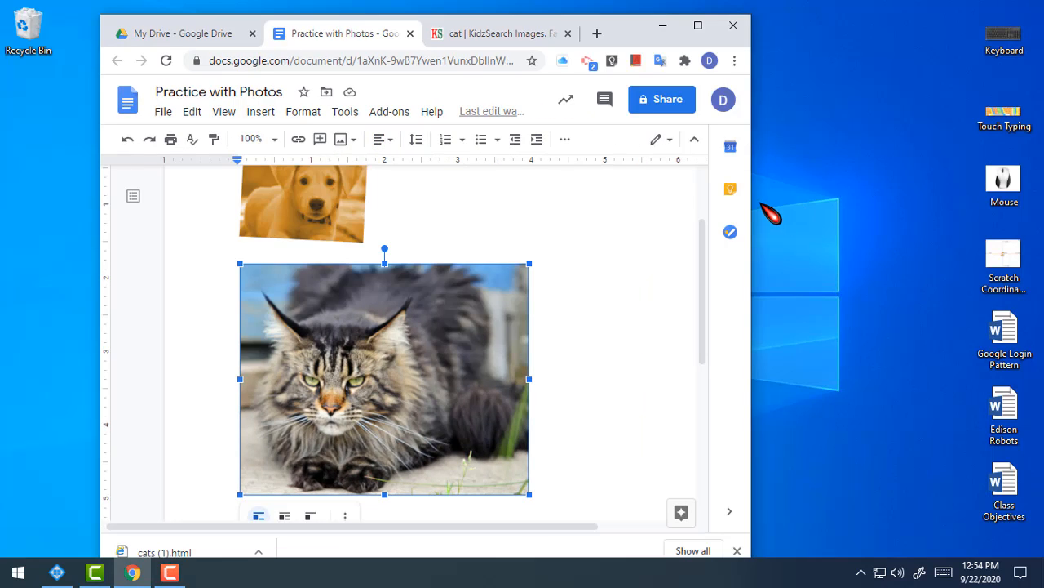
left_click_drag(754, 217, 699, 278)
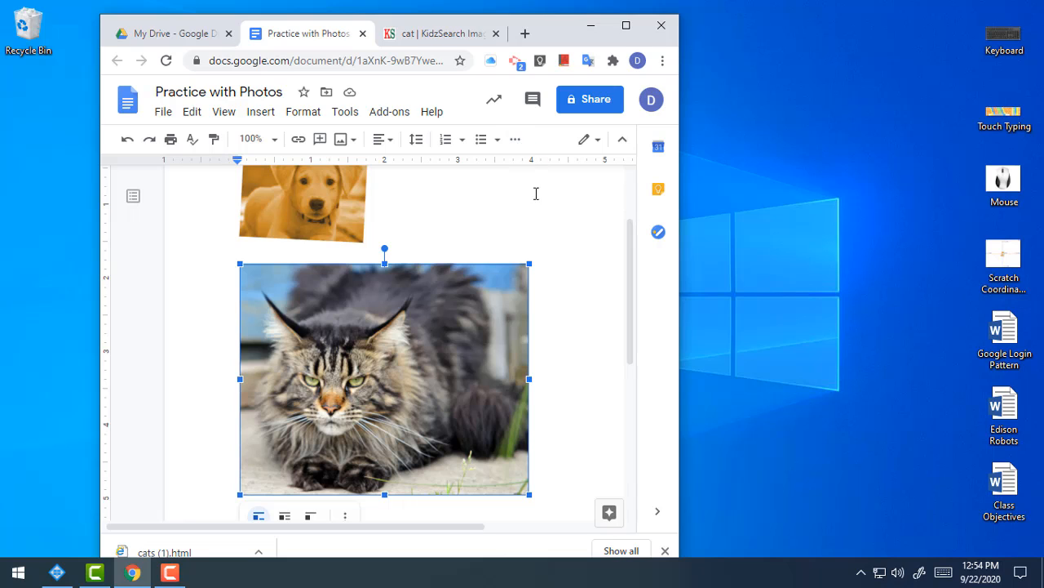
left_click(516, 141)
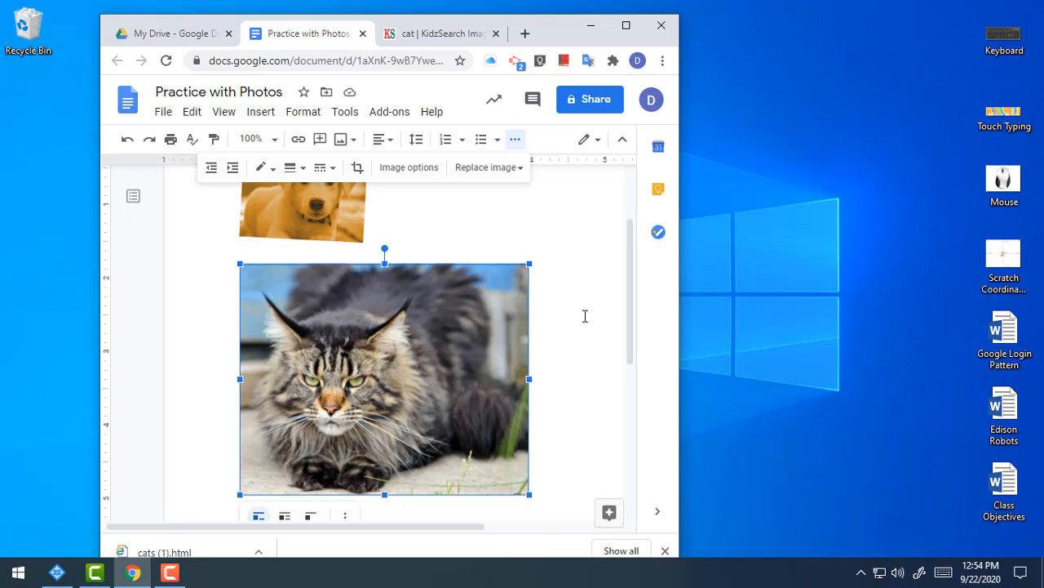
left_click(584, 316)
left_click(328, 349)
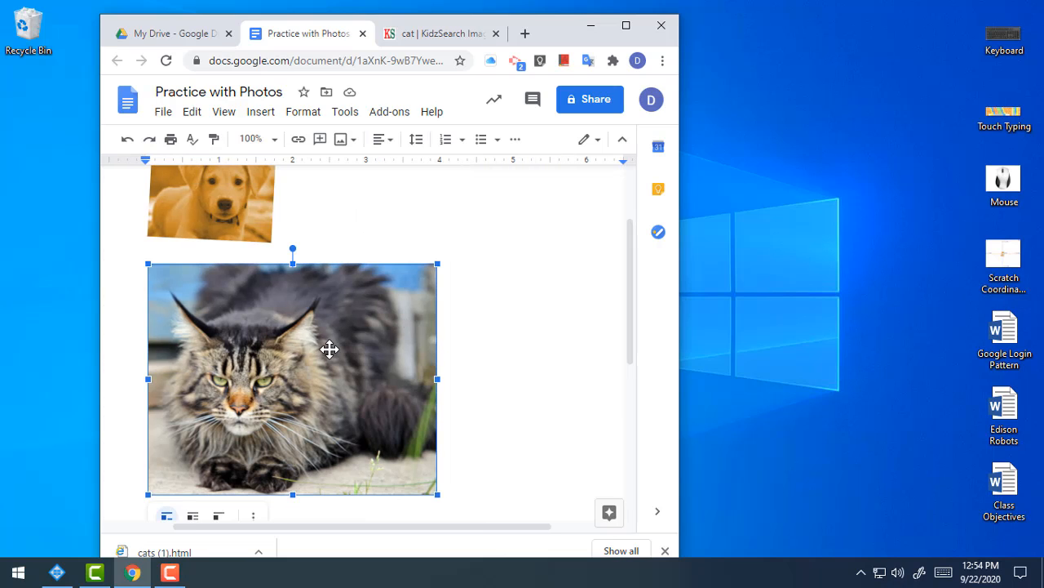
left_click(518, 144)
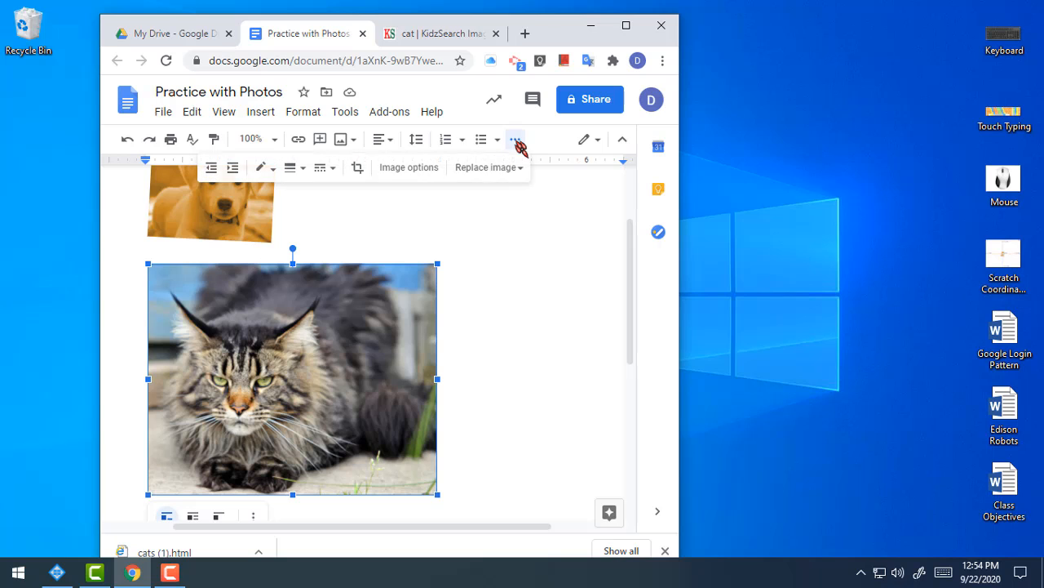
left_click(626, 25)
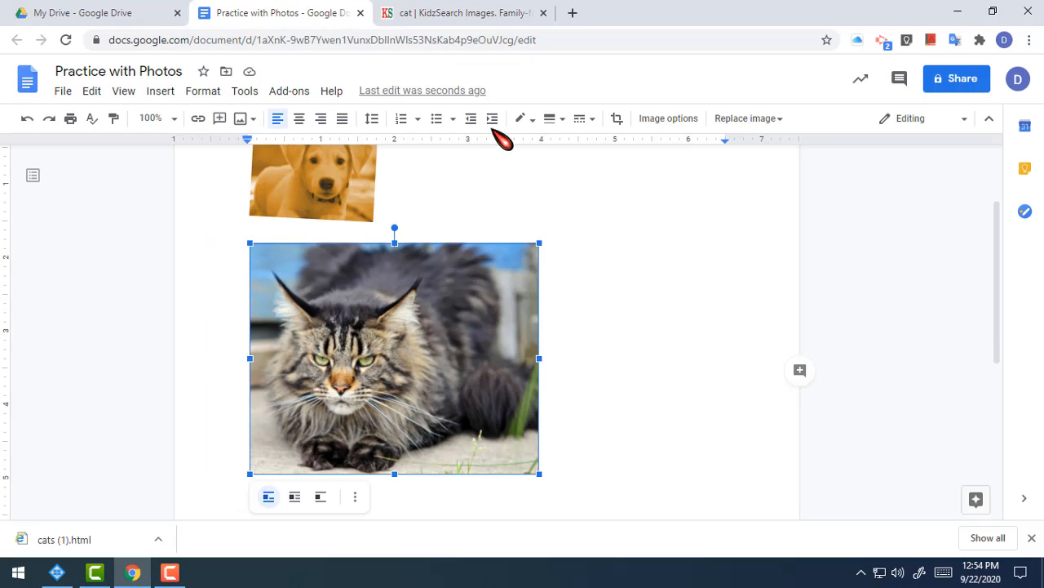
Add a dark red 1 border to the cat photo and set its weight to 3 pt.
left_click(531, 120)
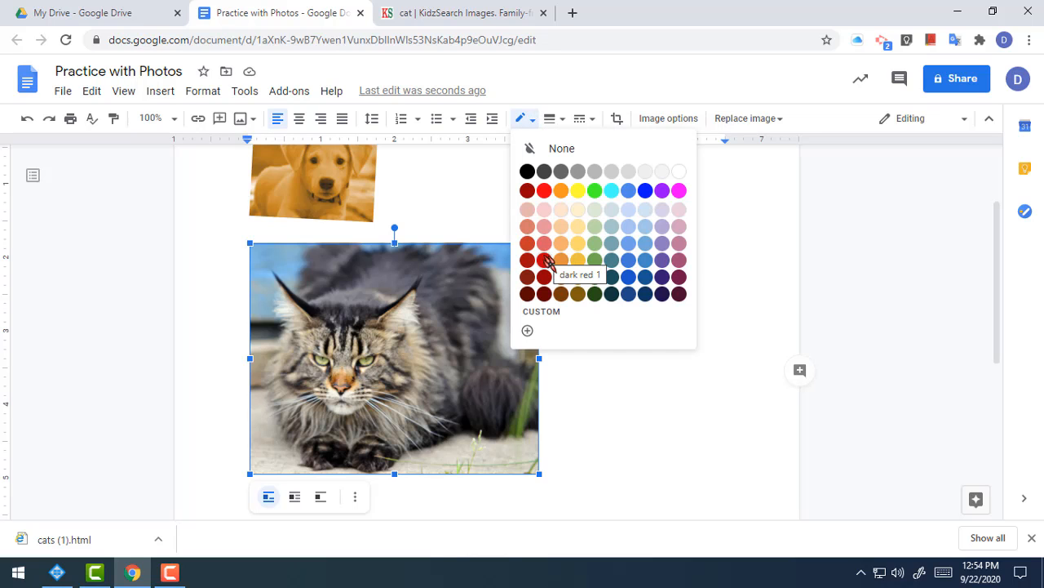
left_click(545, 260)
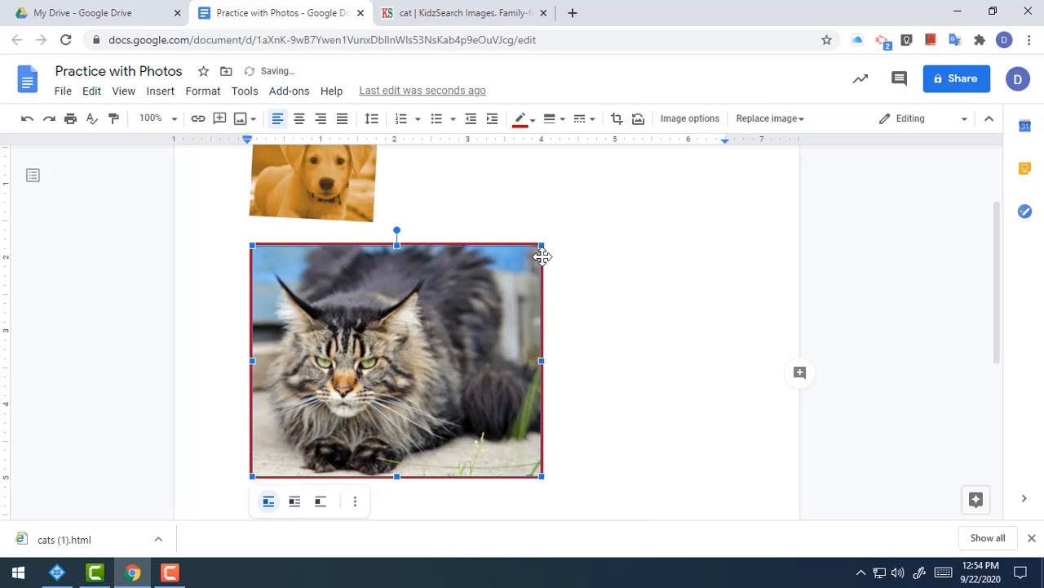
left_click(560, 120)
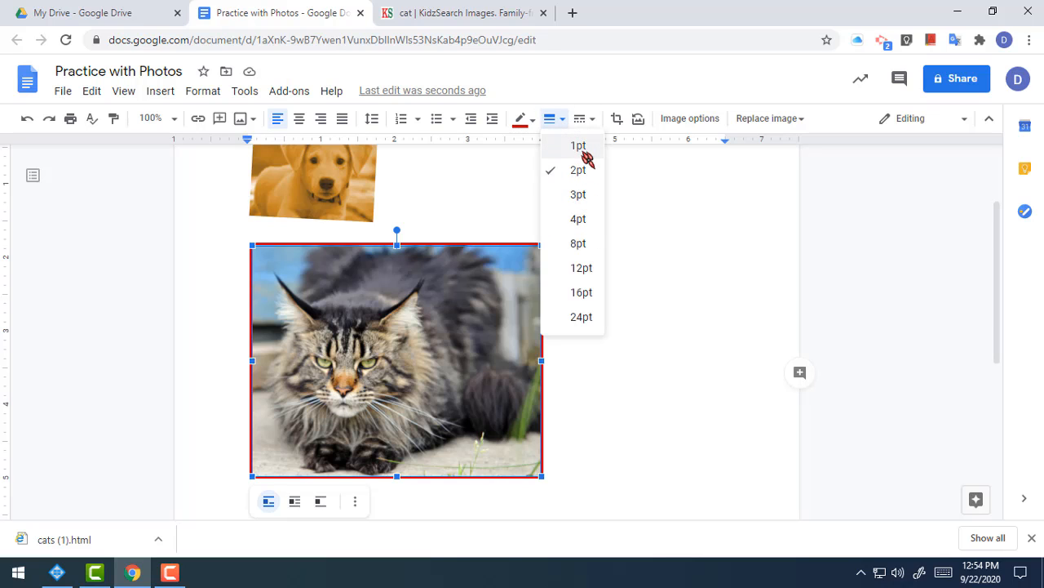
left_click(579, 194)
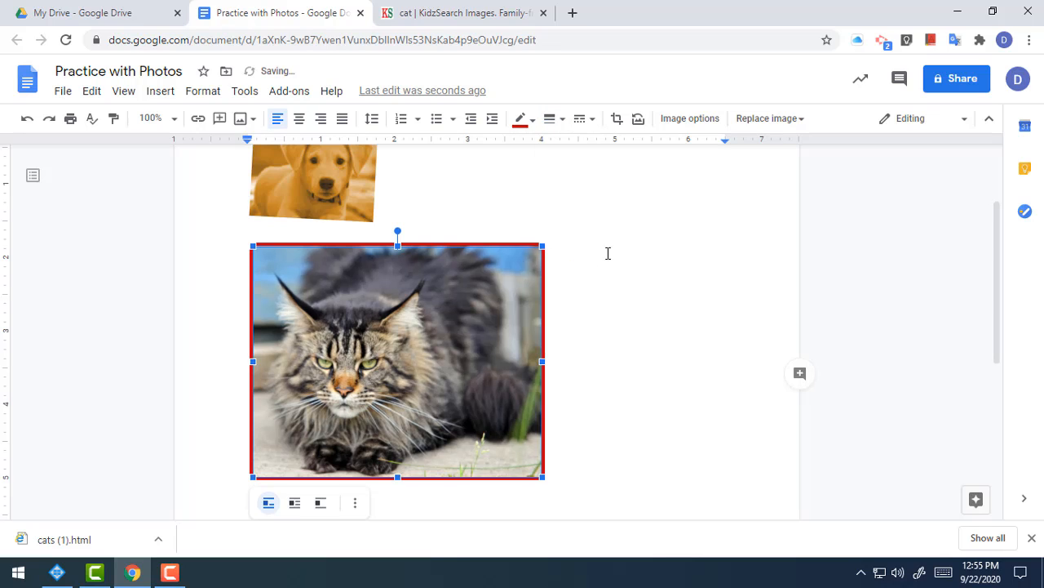
Try the dotted line style on the cat photo's border, switch it to dashed, and deselect the photo.
left_click(593, 121)
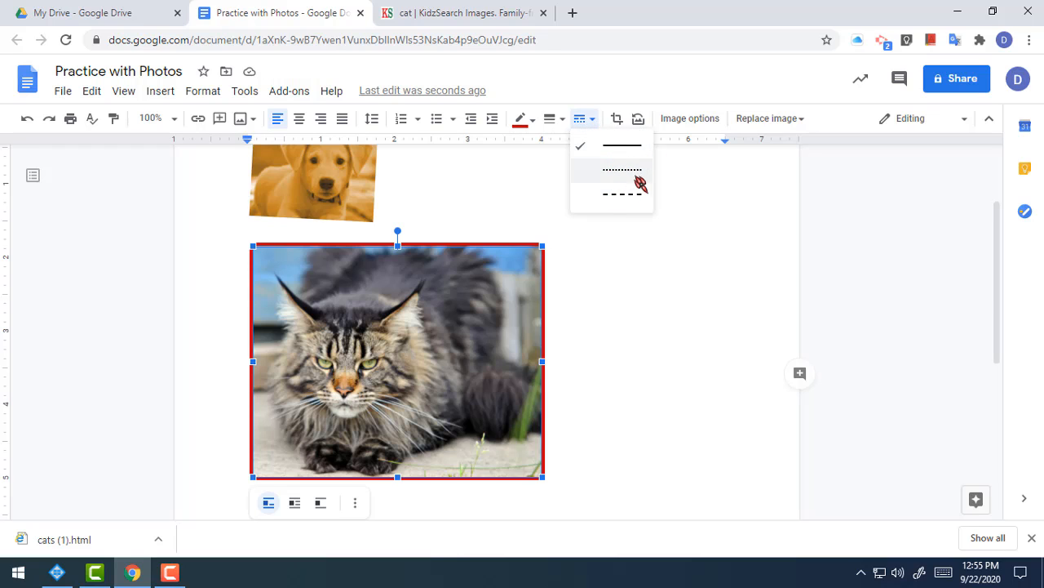
left_click(634, 171)
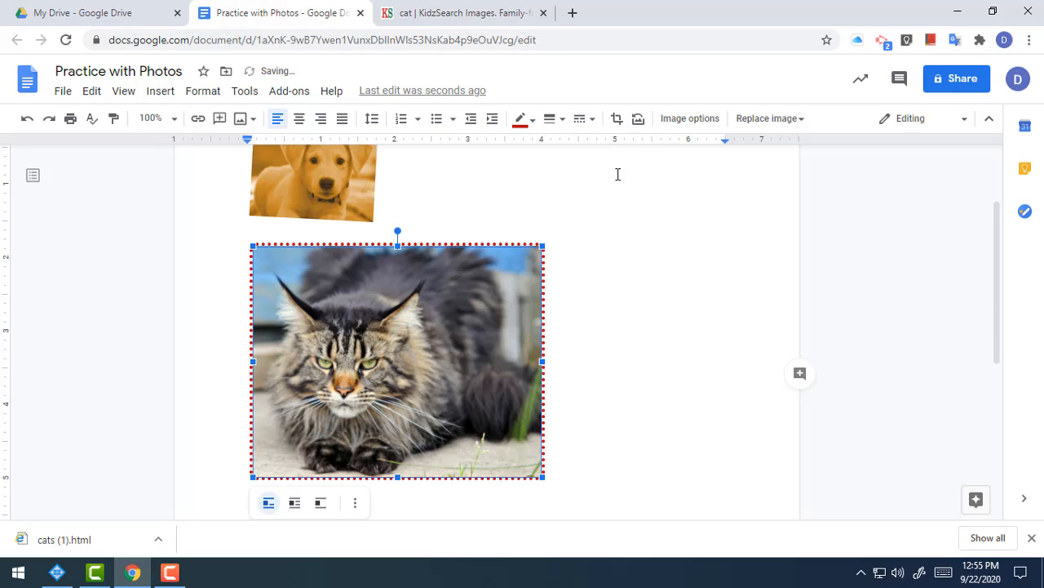
left_click(594, 120)
left_click(619, 197)
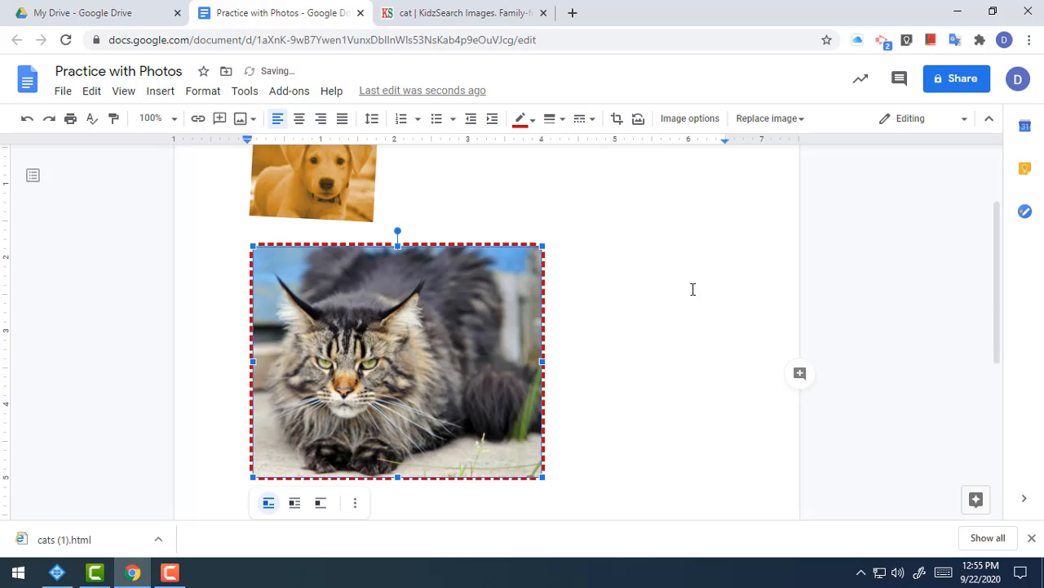
left_click(661, 275)
Review the tinted, rotated puppy photo and the bordered cat photo in the document.
scroll(660, 275, "up", 2)
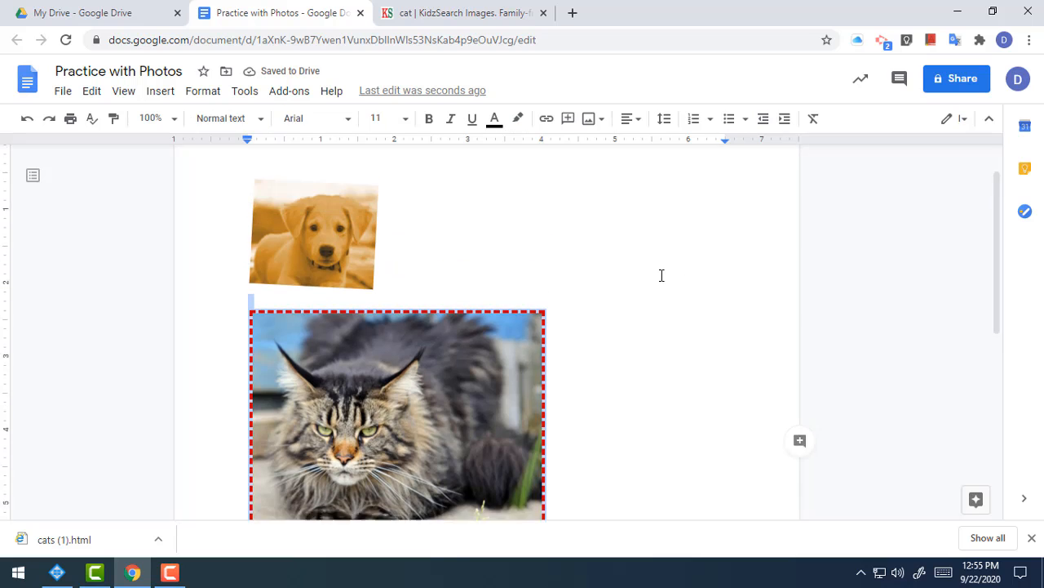
scroll(660, 275, "down", 2)
scroll(660, 274, "up", 2)
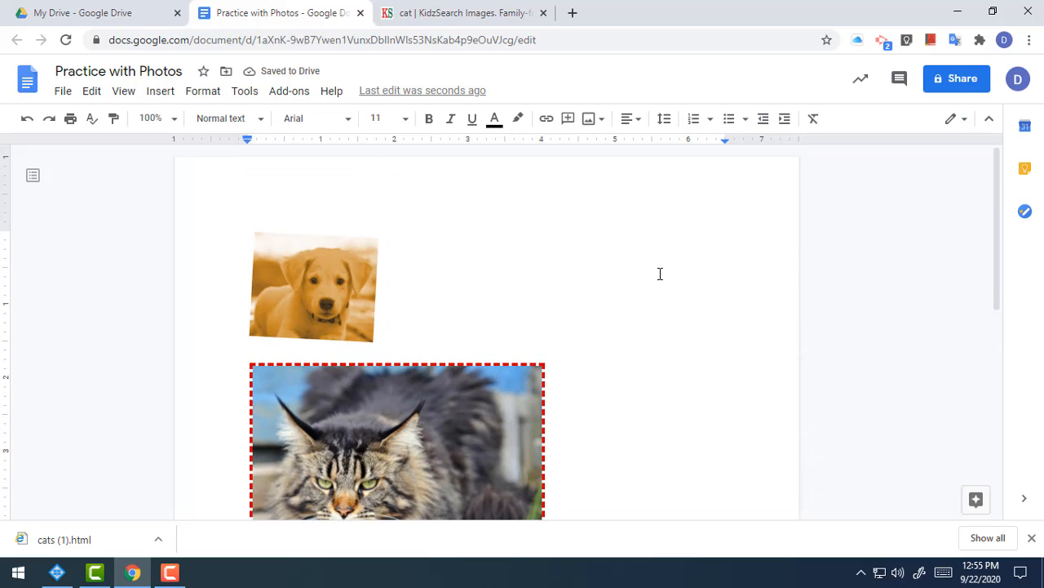
scroll(350, 294, "down", 2)
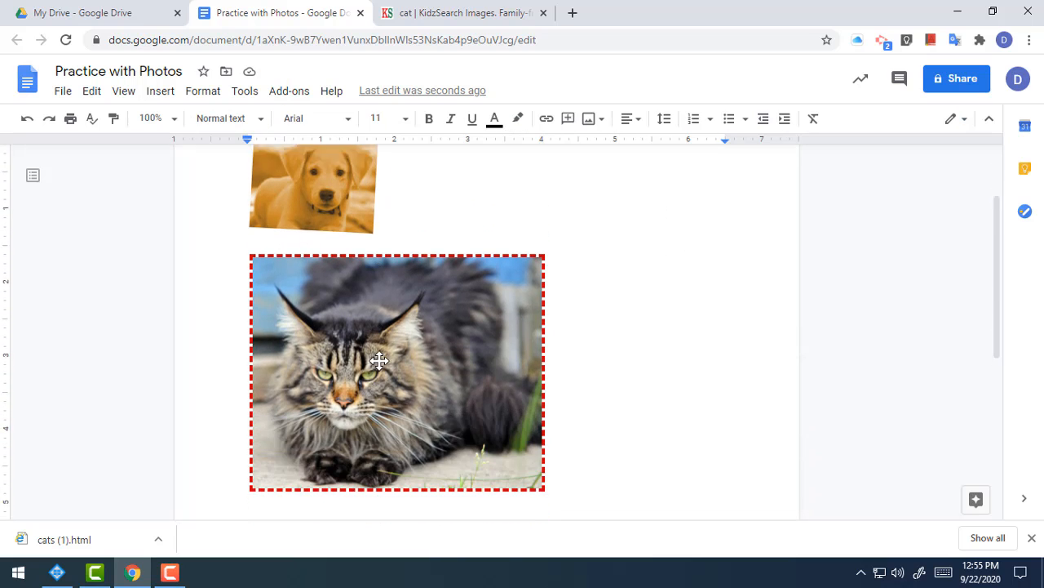
scroll(401, 327, "up", 2)
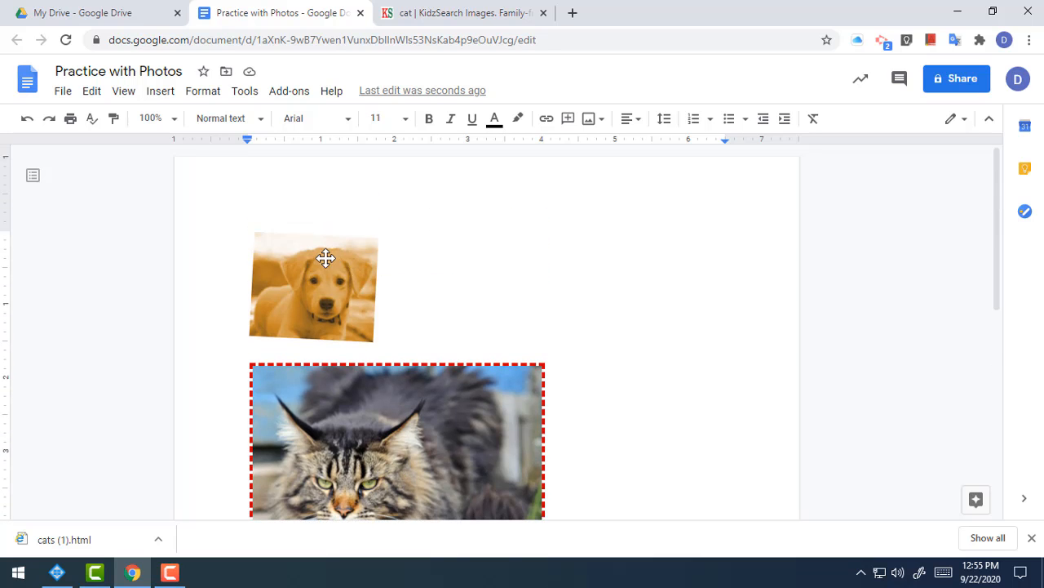
scroll(610, 331, "down", 2)
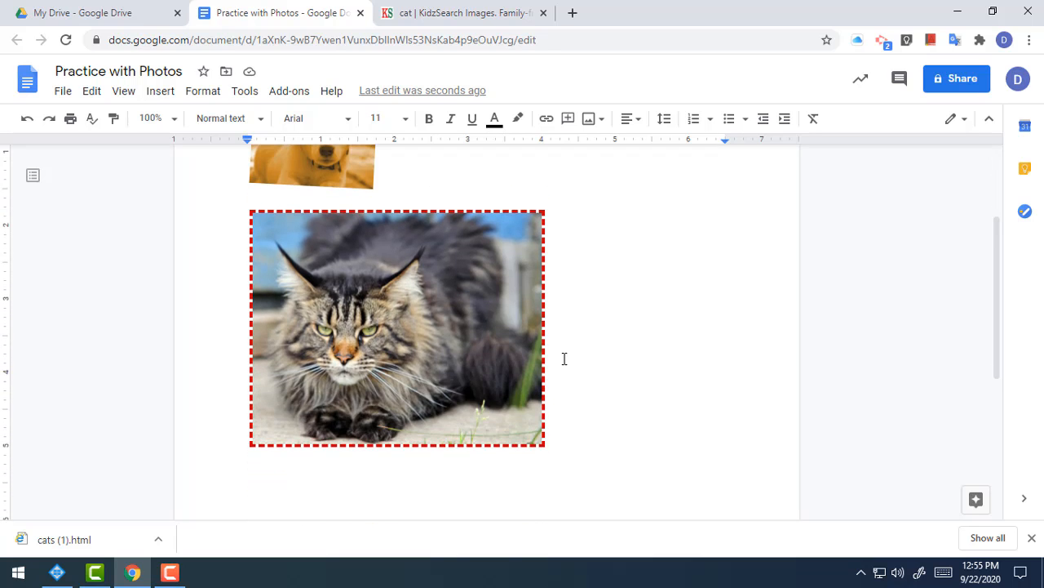
scroll(563, 356, "up", 2)
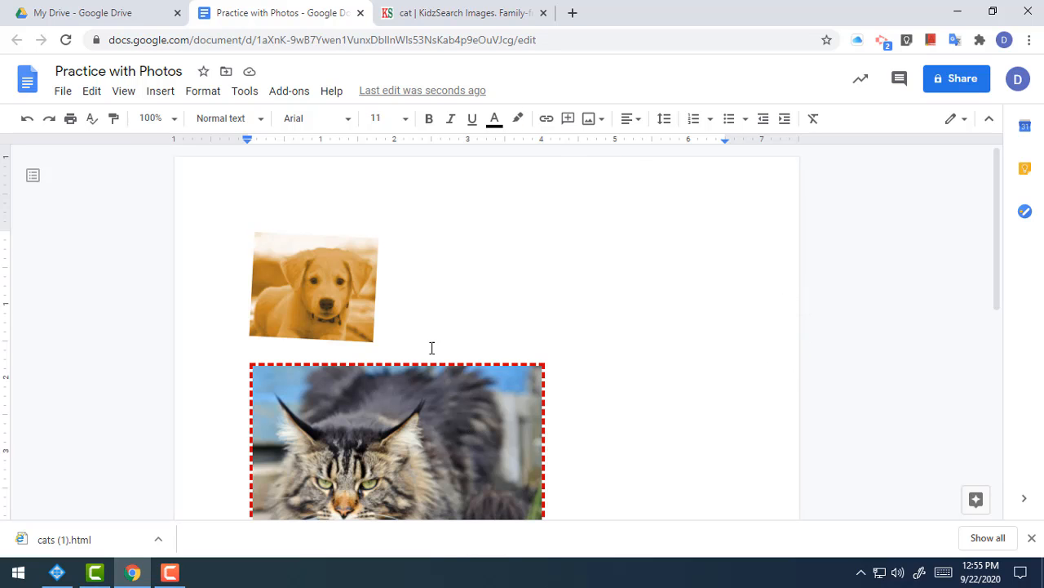
scroll(446, 328, "down", 2)
scroll(455, 331, "up", 2)
scroll(613, 332, "down", 2)
scroll(609, 328, "up", 2)
scroll(651, 352, "down", 2)
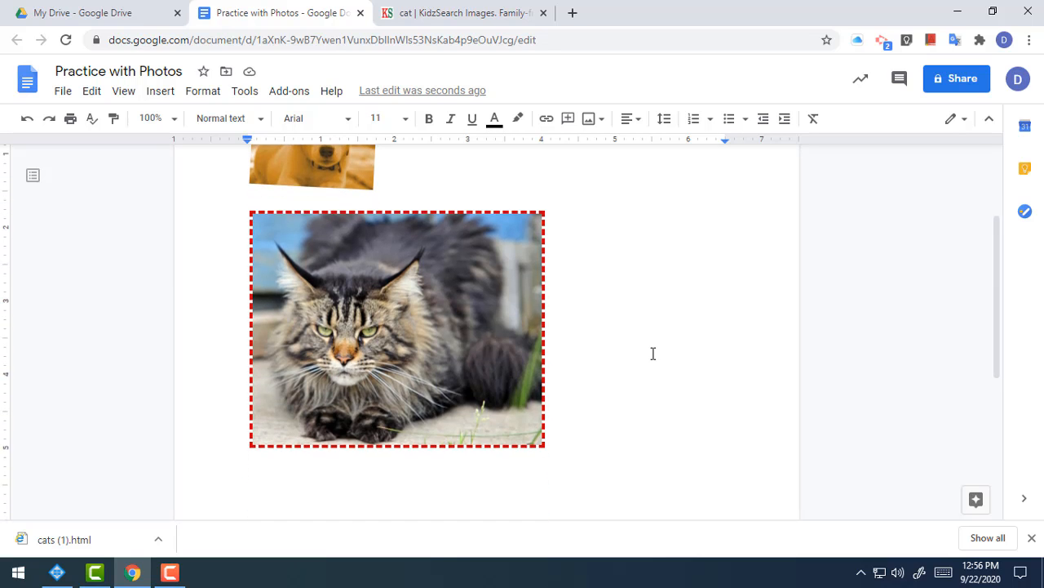
scroll(651, 358, "up", 2)
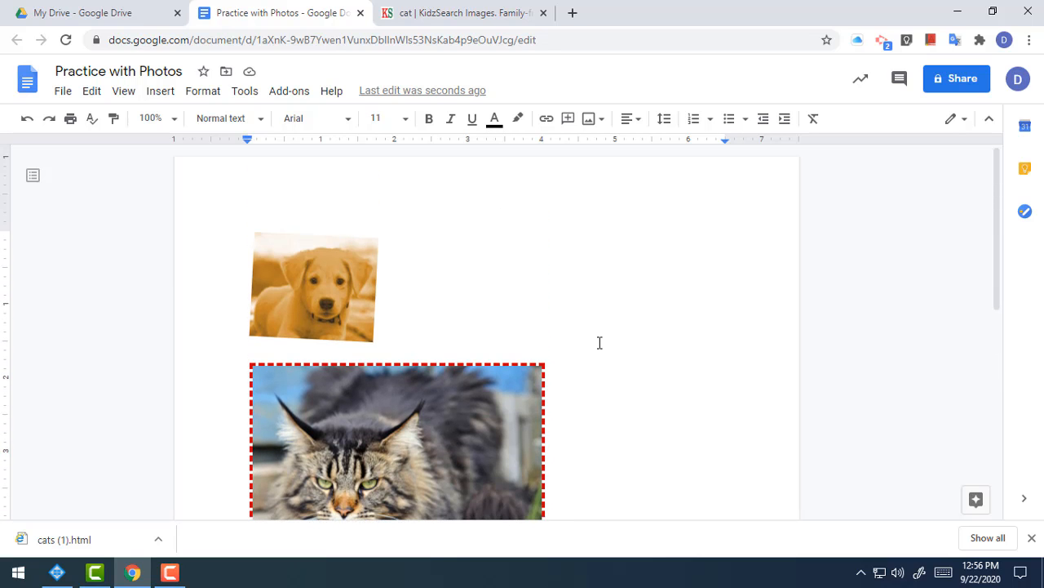